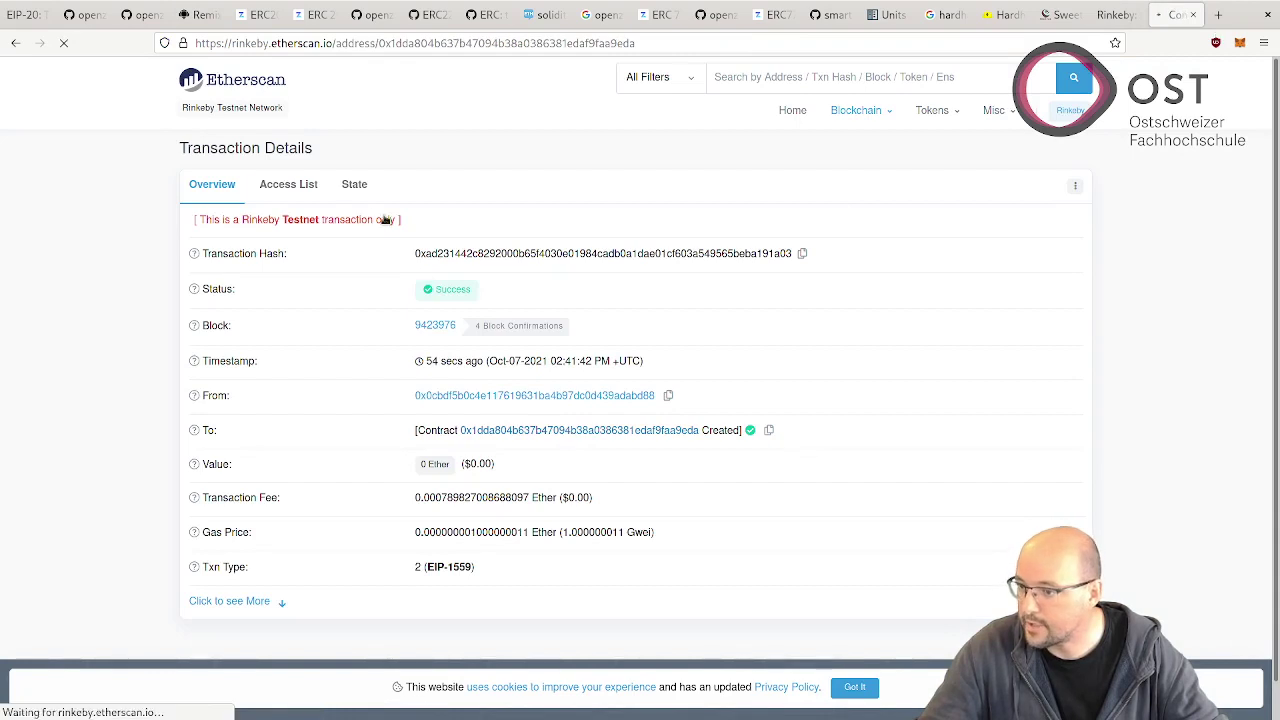
- Copy the deployed contract's address from Etherscan and load BlChToken at that address in Remix
double_click(381, 152)
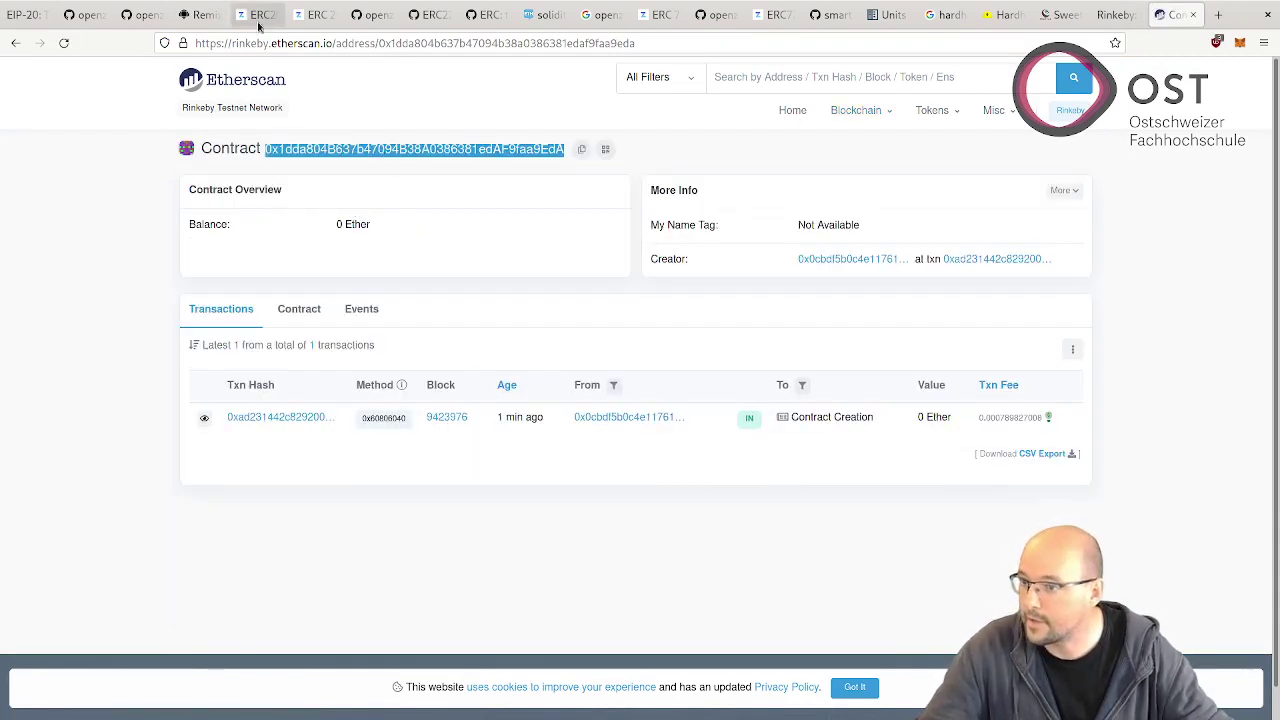
click(200, 15)
click(155, 476)
key(ctrl+v)
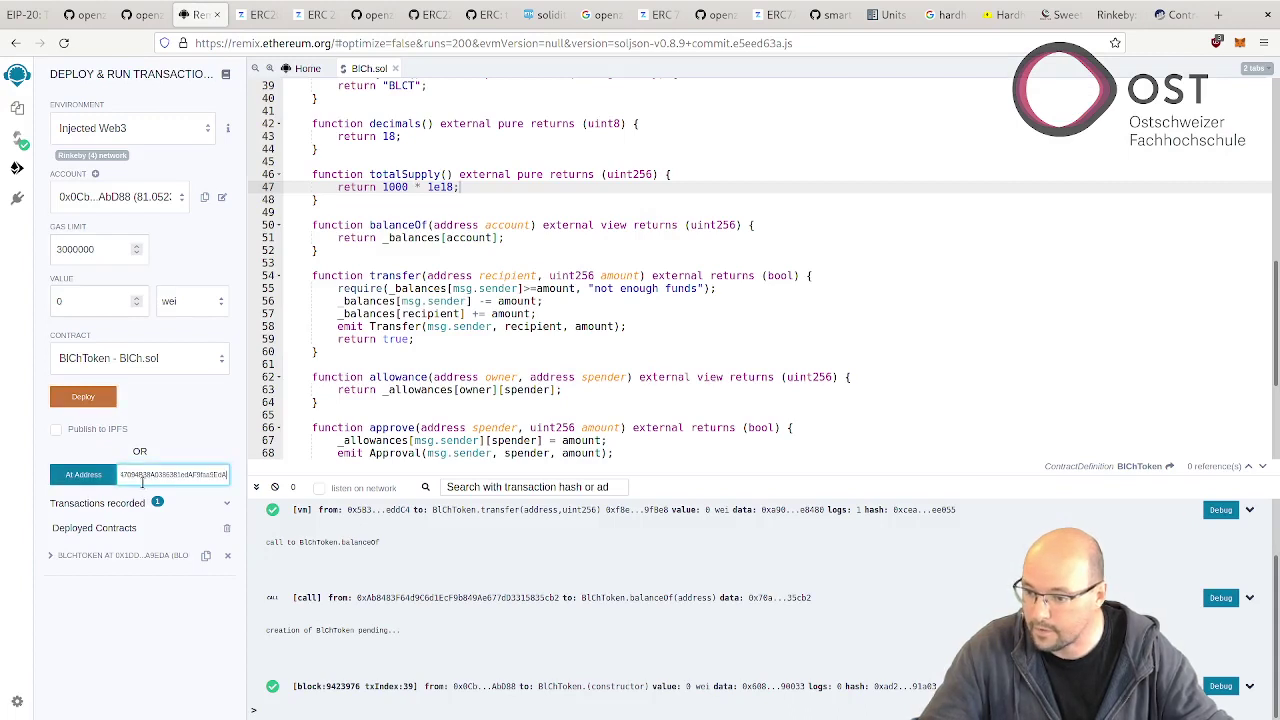
click(75, 476)
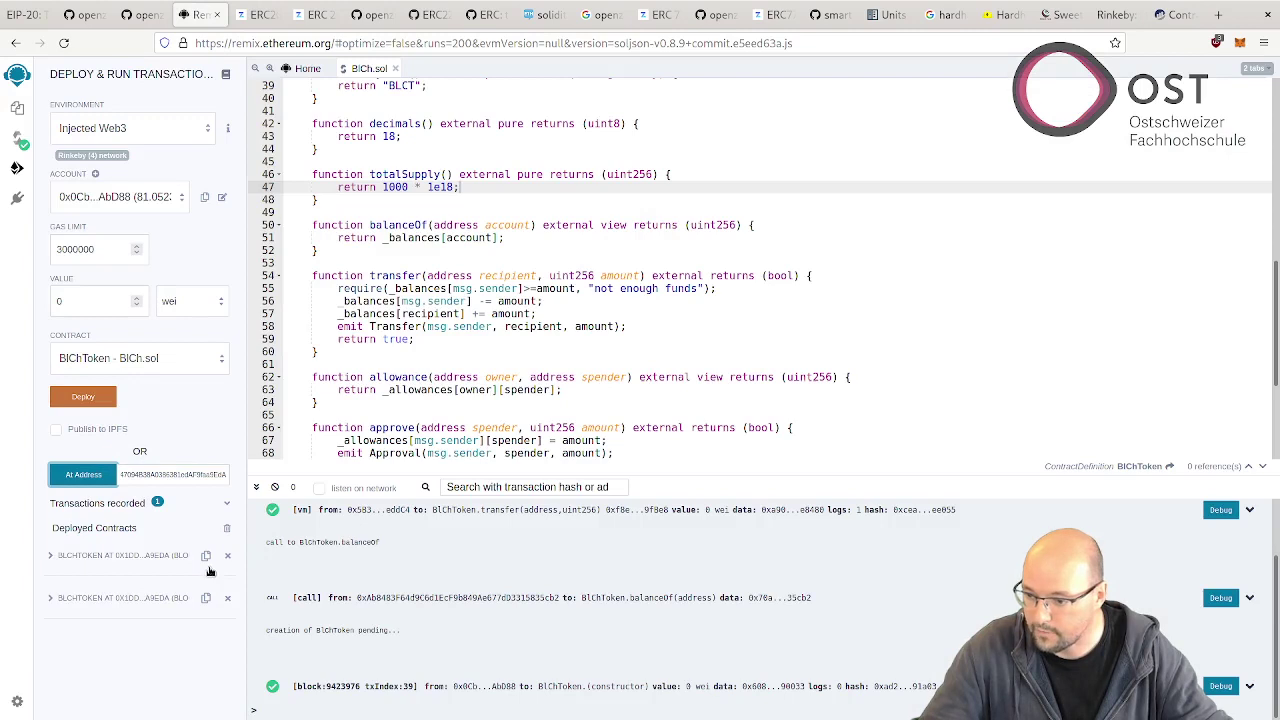
- Remove both listed BlChToken instances, reload the contract from its address, and expand its functions
click(227, 555)
click(227, 555)
click(86, 480)
click(52, 558)
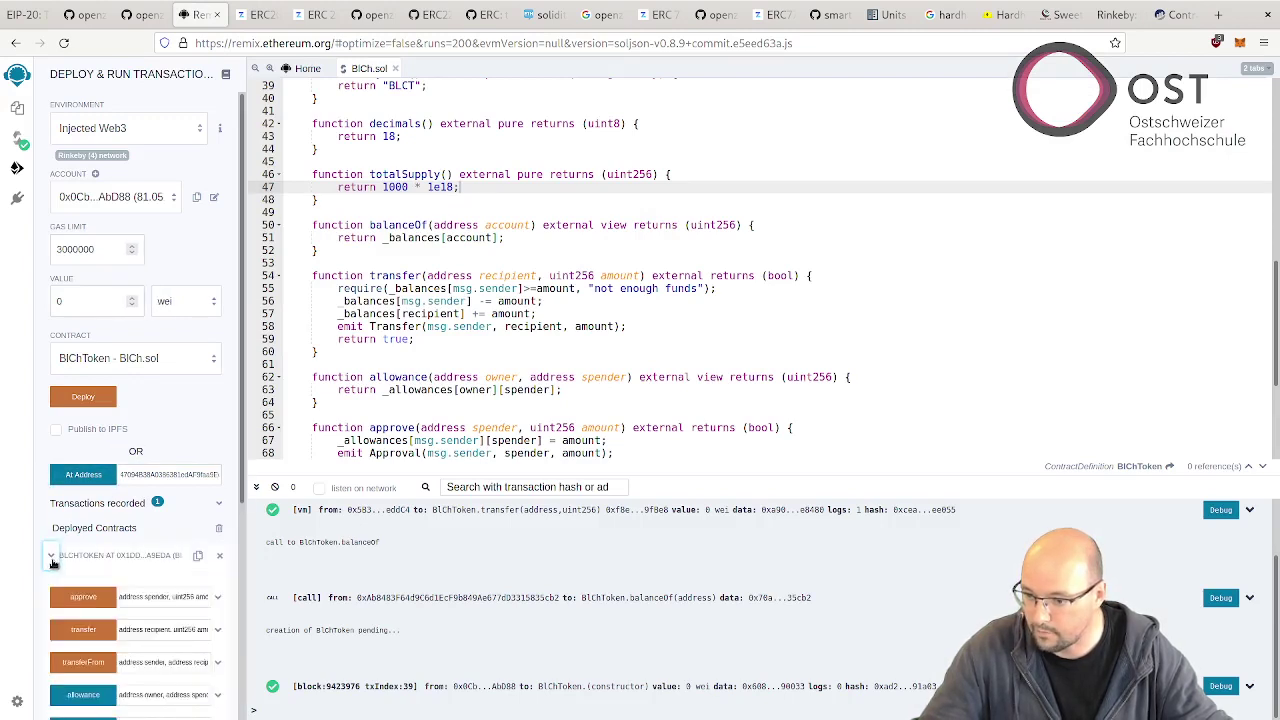
- Copy the Account 1 address from MetaMask and query its token balance with the contract's balanceOf function
scroll(55, 565, down, 2)
click(1239, 42)
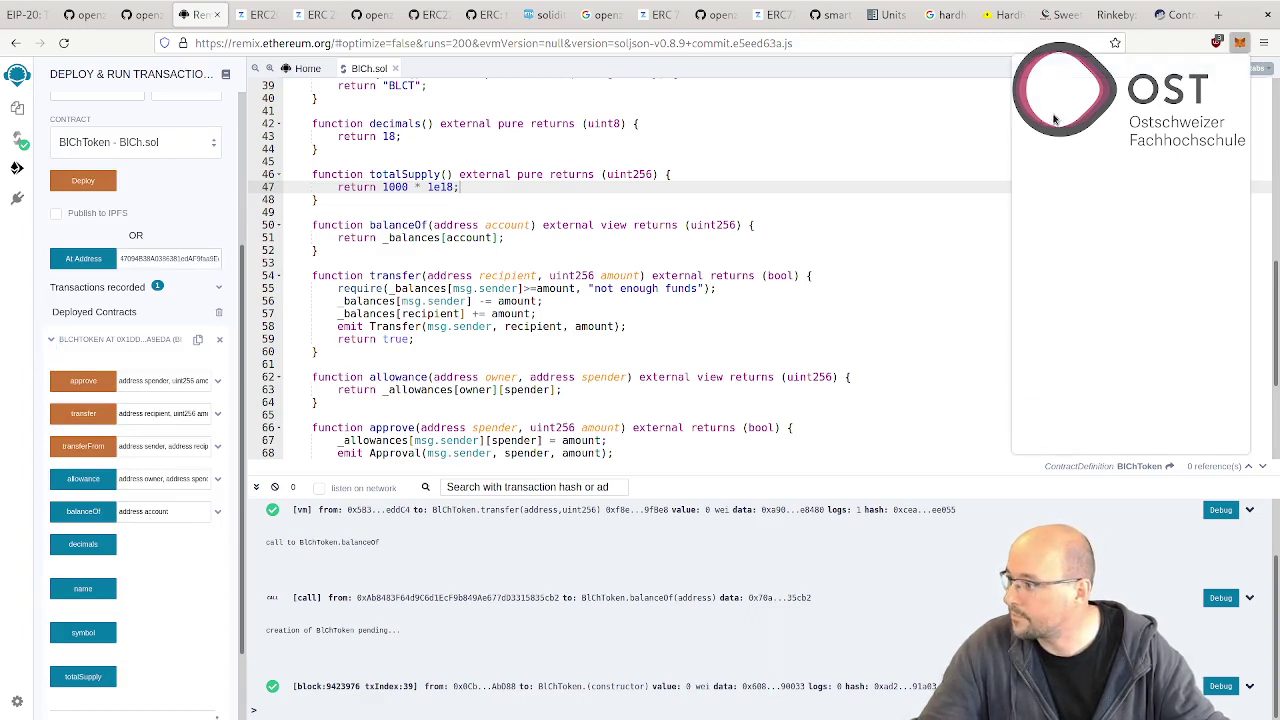
click(1126, 131)
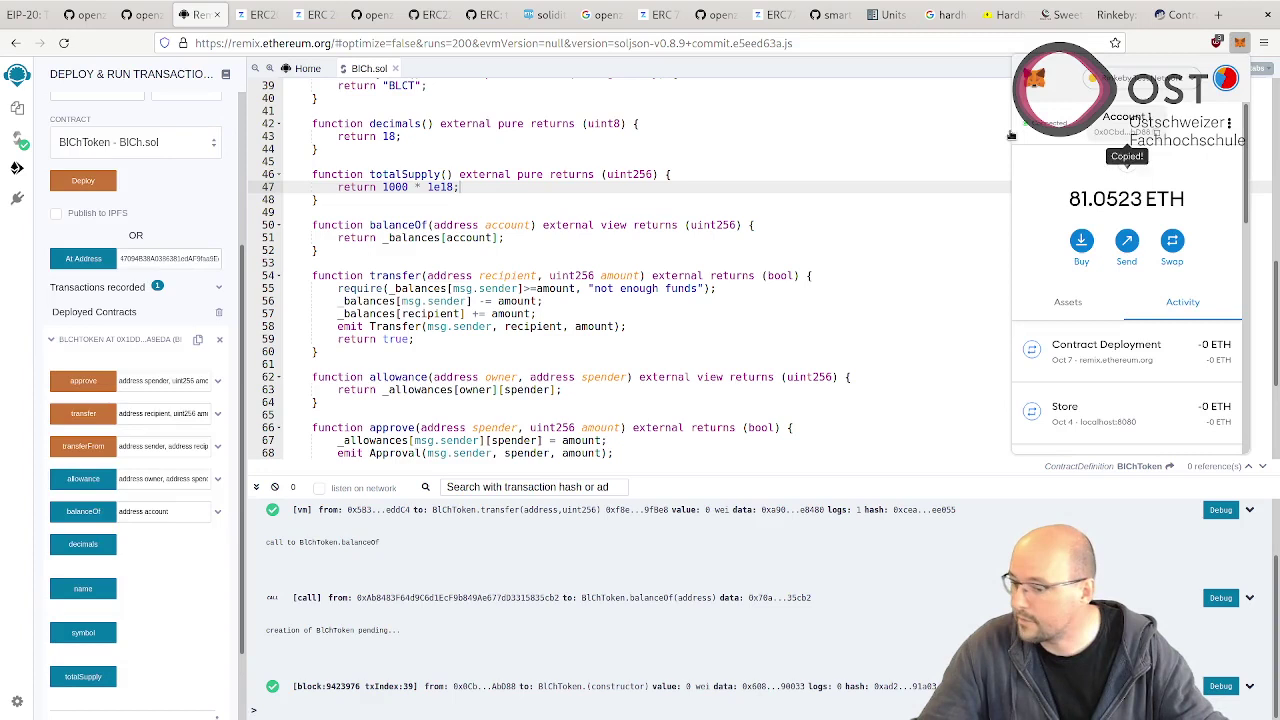
click(150, 512)
key(ctrl+v)
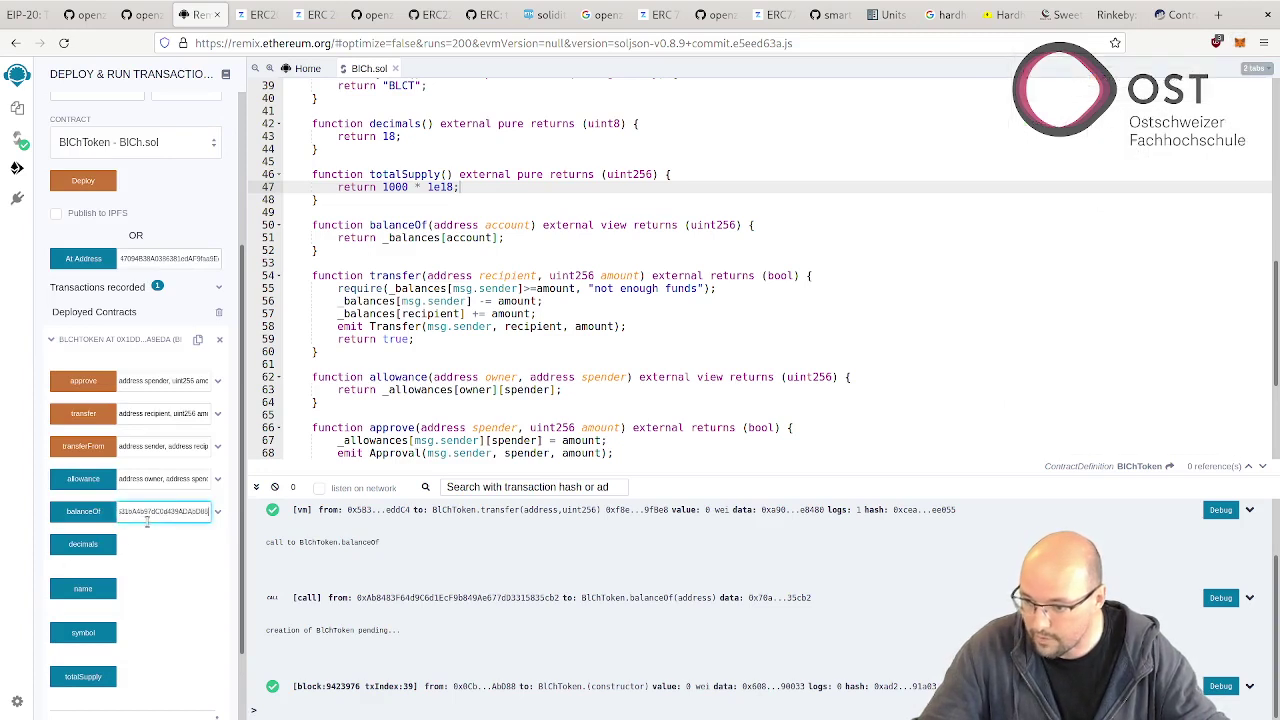
click(93, 512)
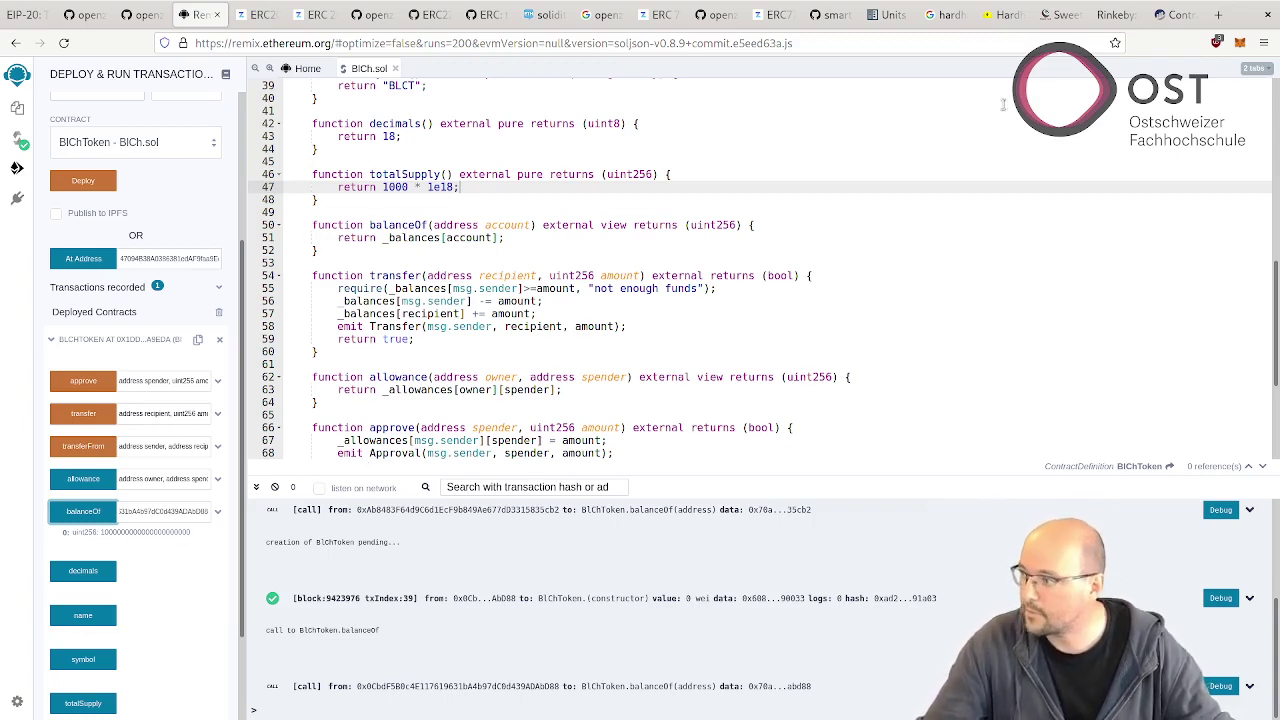
- Open MetaMask's assets in the expanded view and start importing a custom token
click(1240, 44)
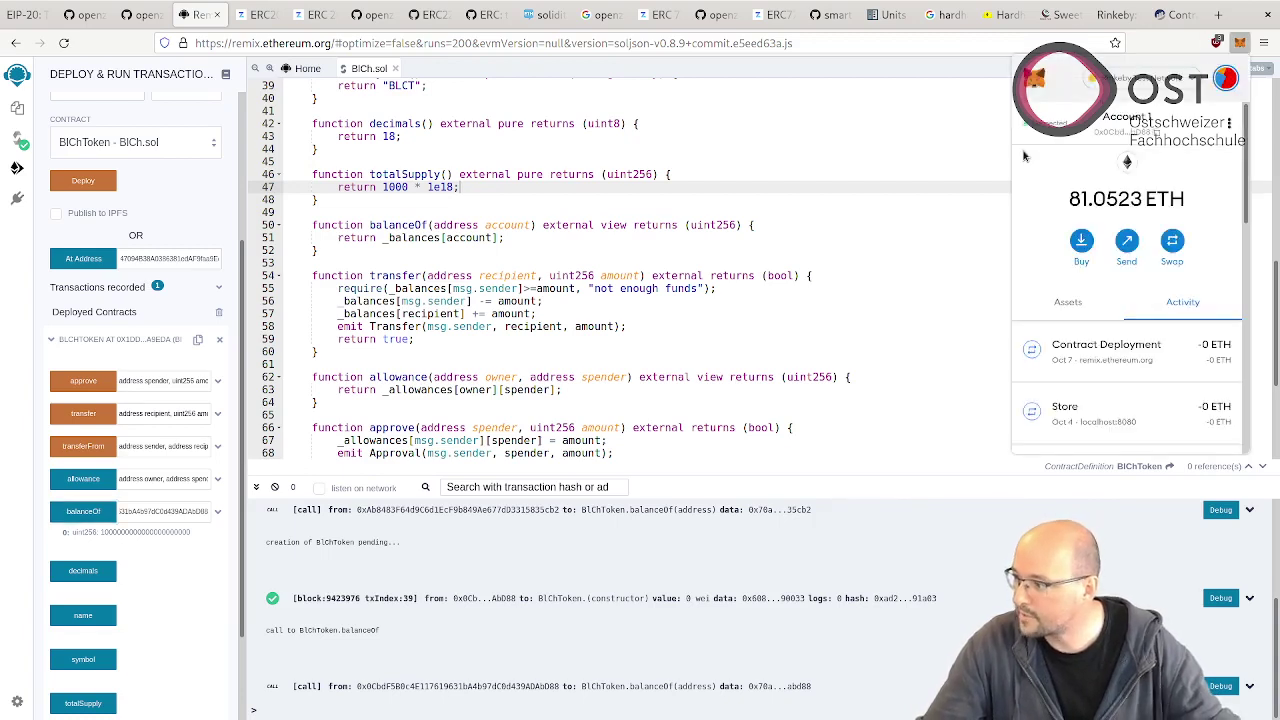
click(1066, 304)
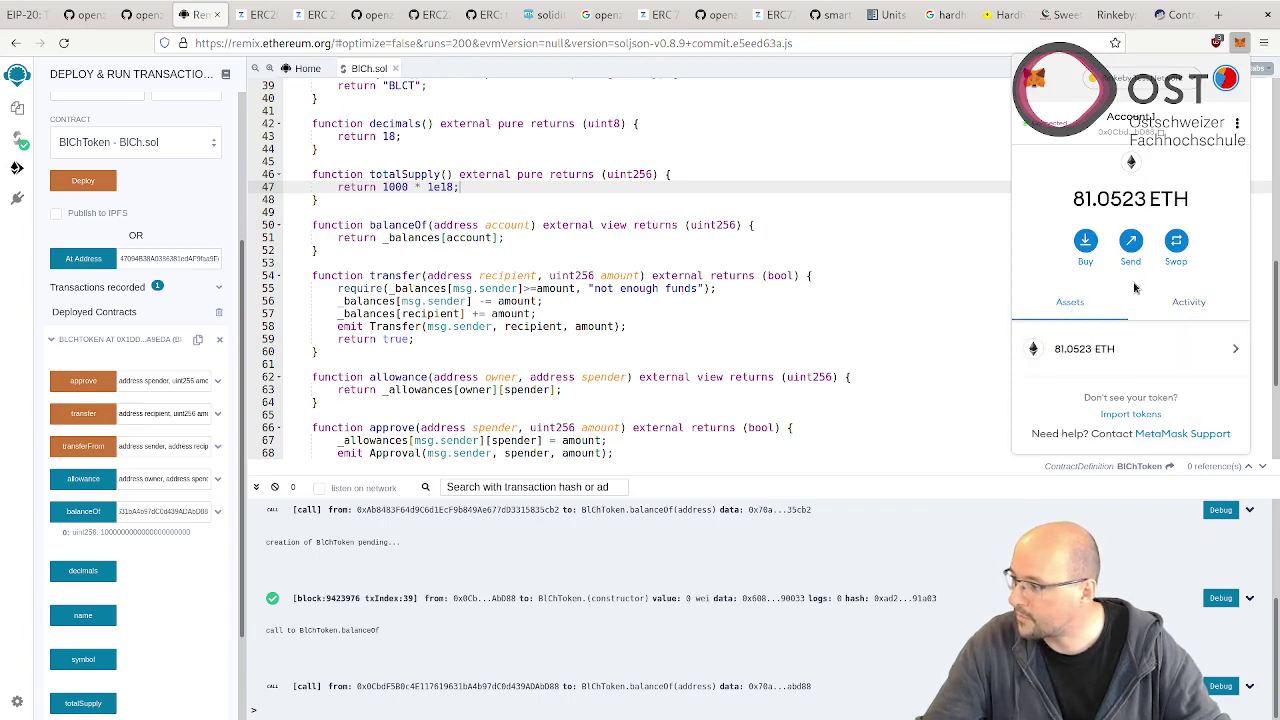
click(1240, 124)
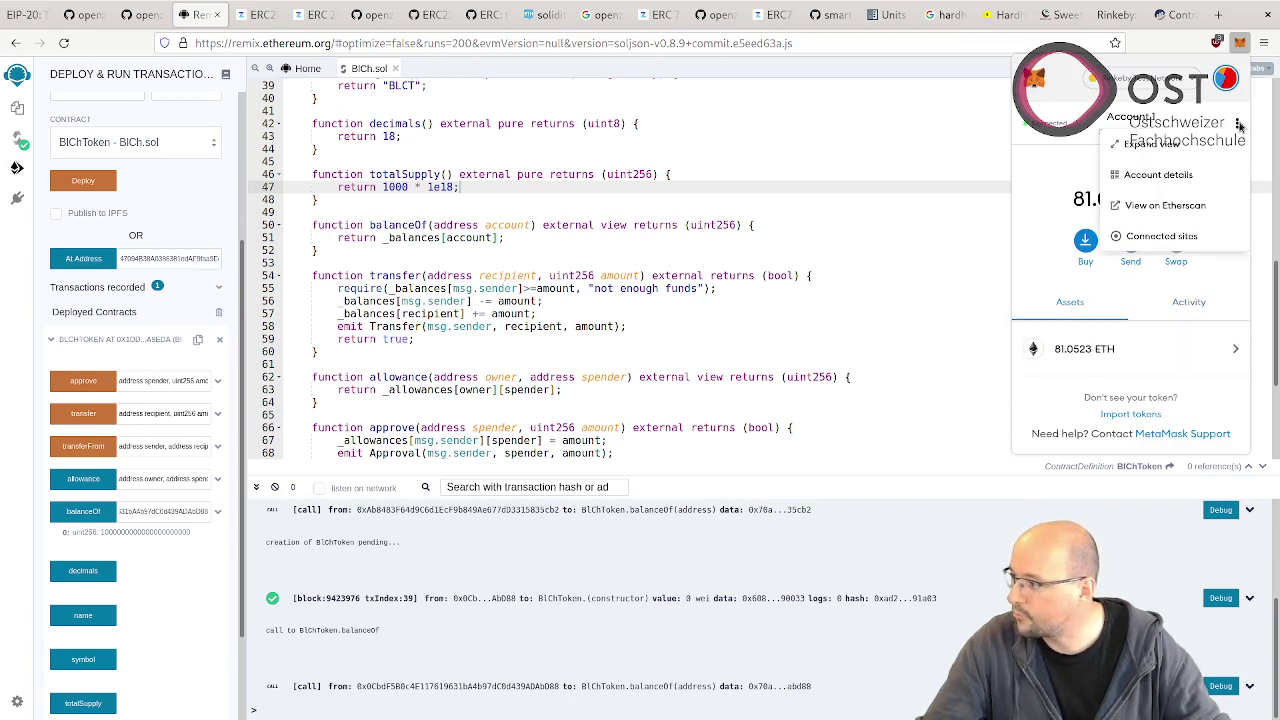
click(1182, 150)
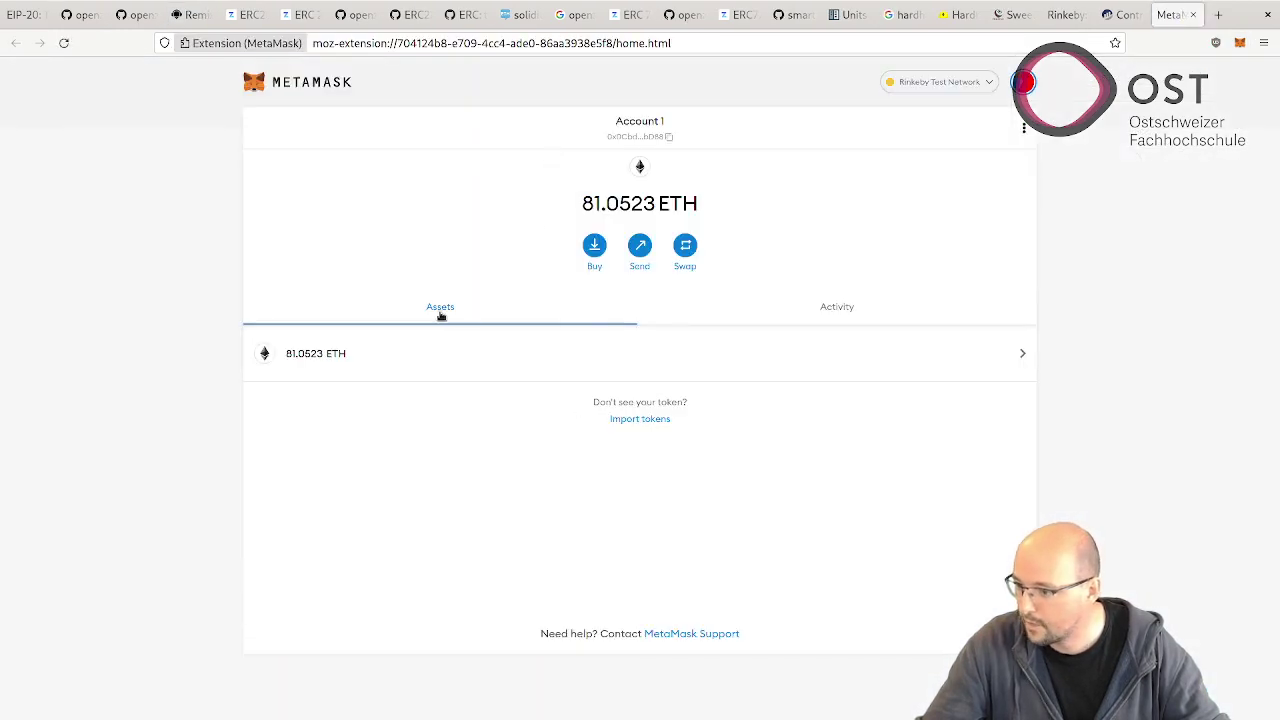
click(650, 419)
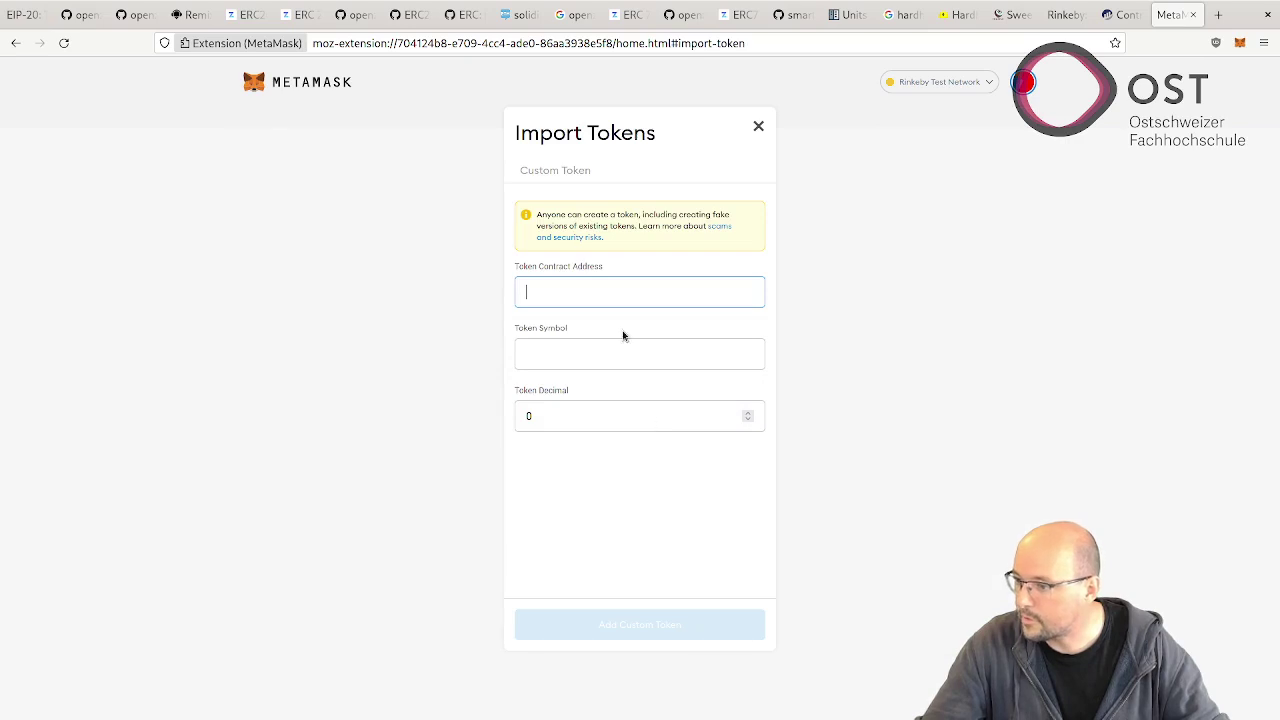
click(543, 175)
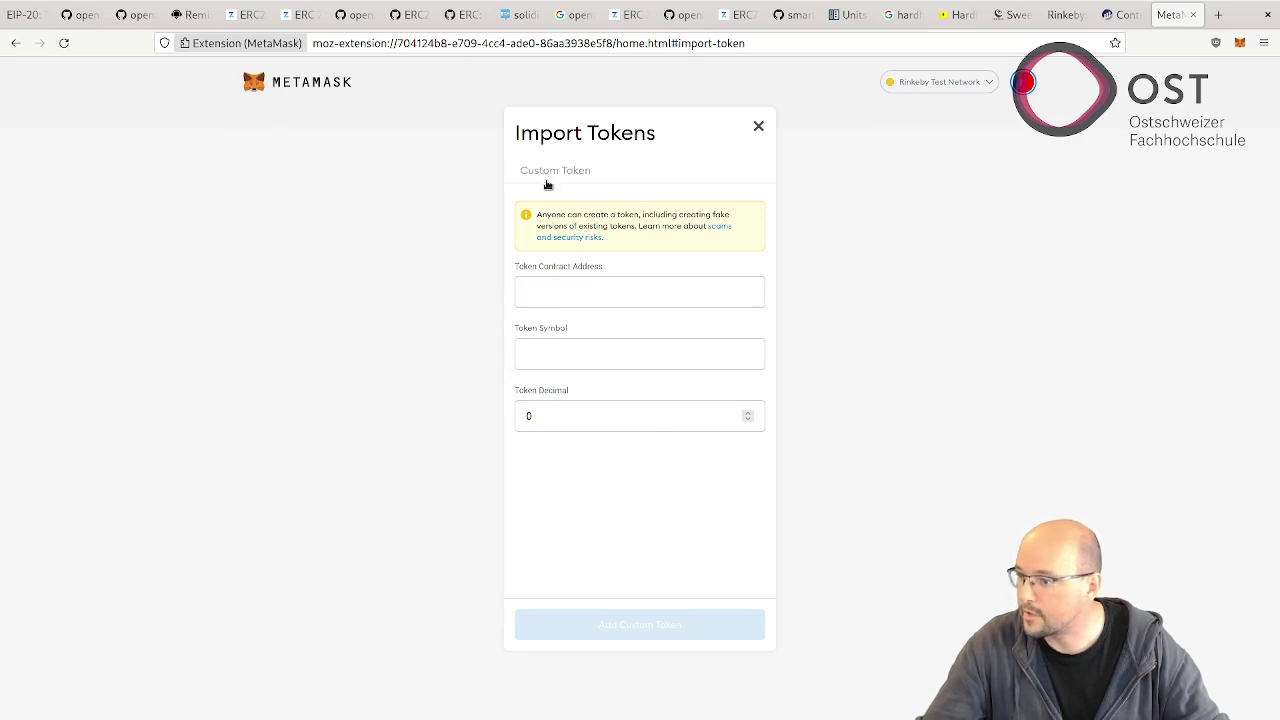
click(567, 296)
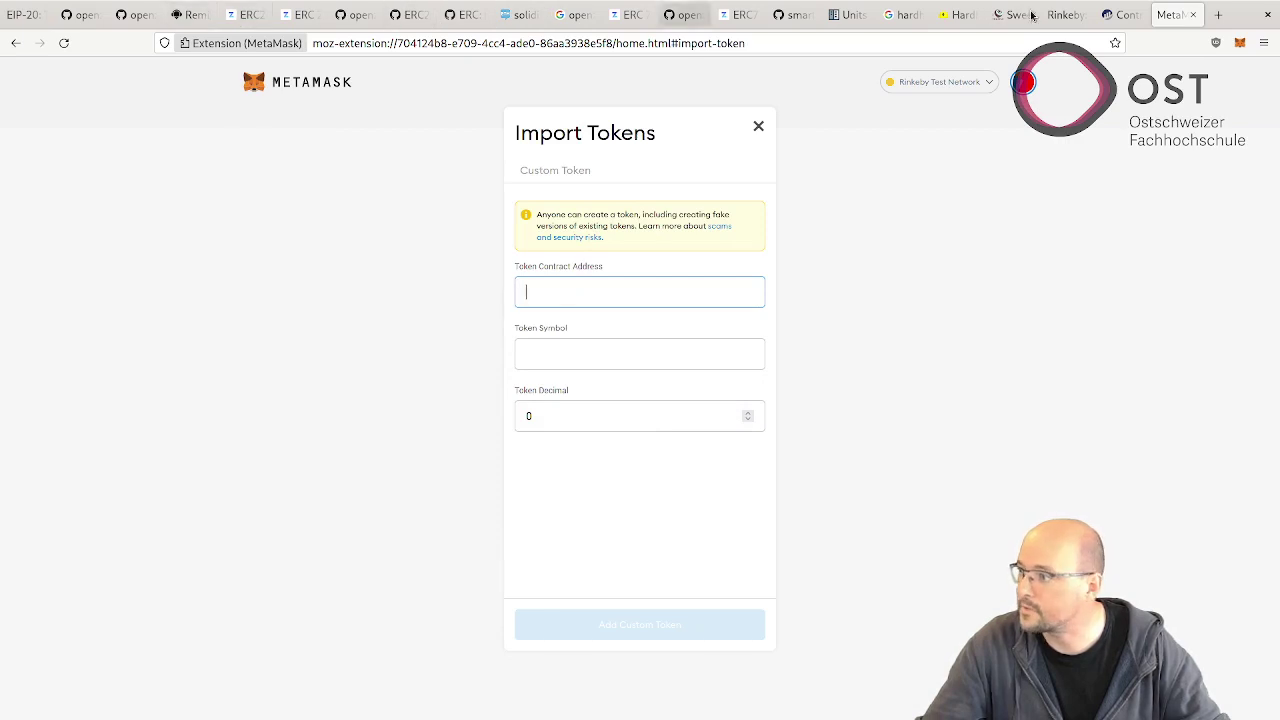
- Copy the token contract address from Etherscan into MetaMask's import form and import the BLCT token
click(1120, 14)
double_click(354, 158)
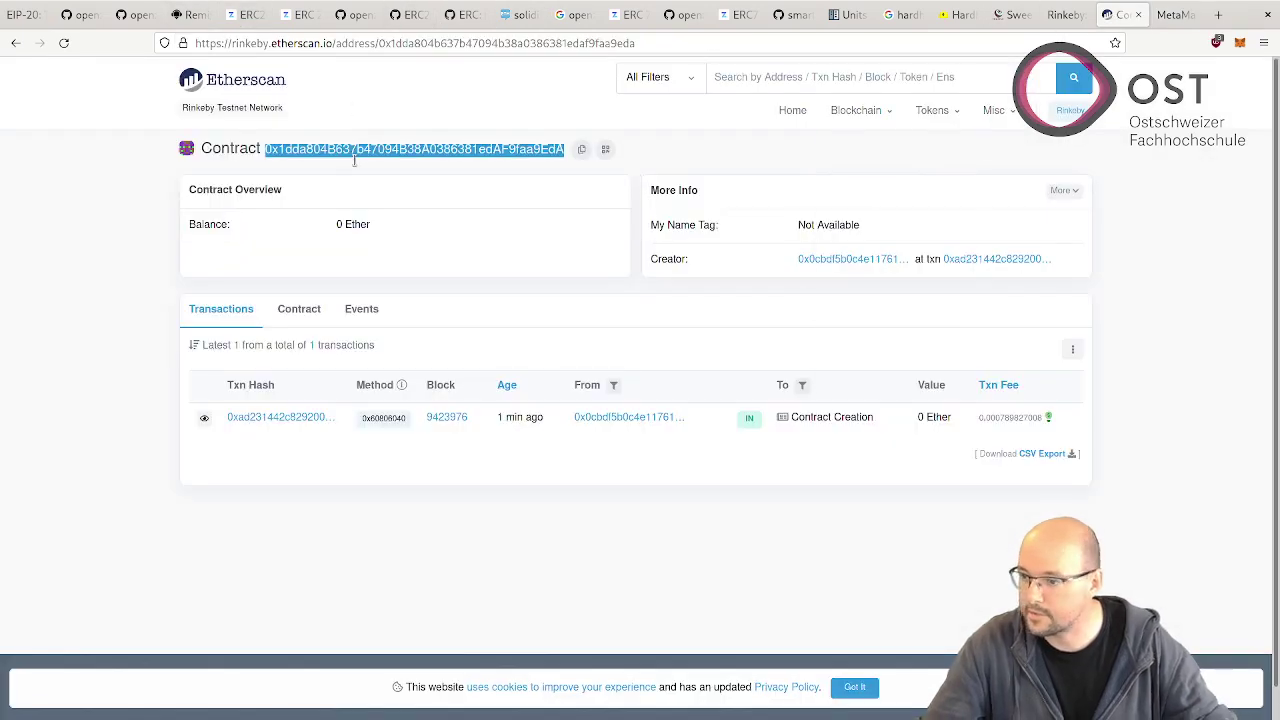
click(1172, 14)
key(ctrl+v)
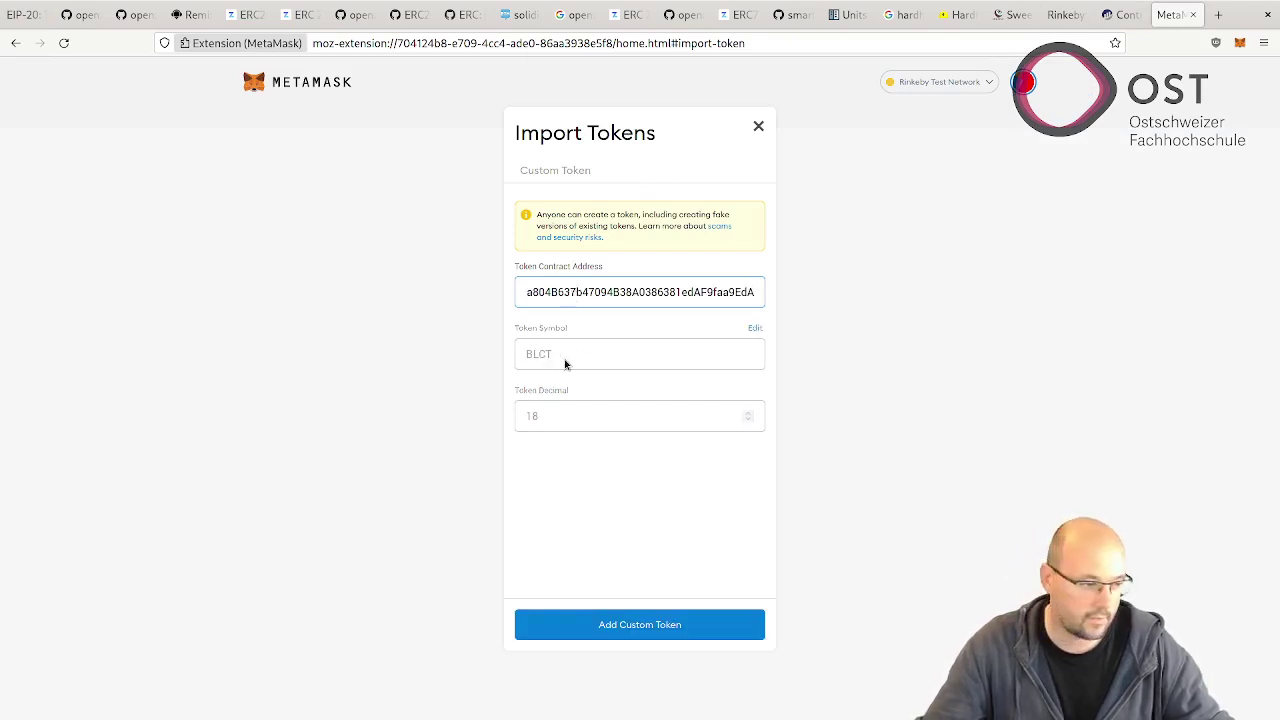
click(630, 628)
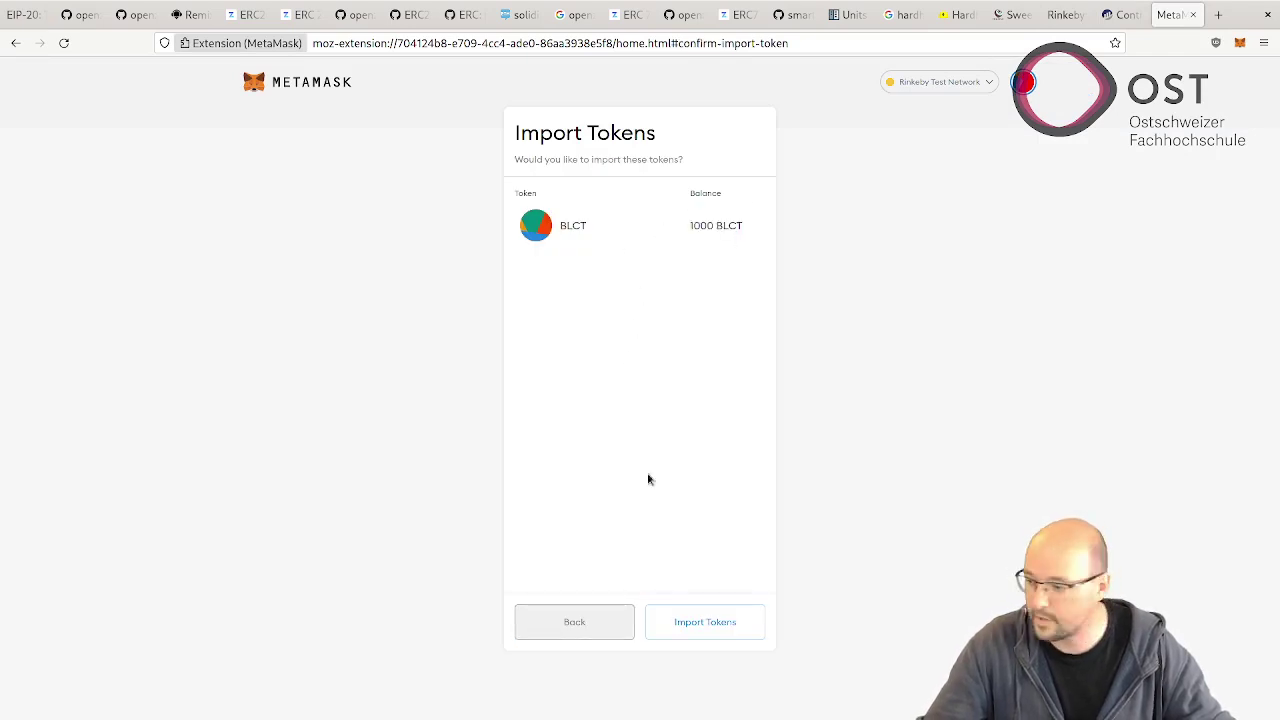
click(697, 625)
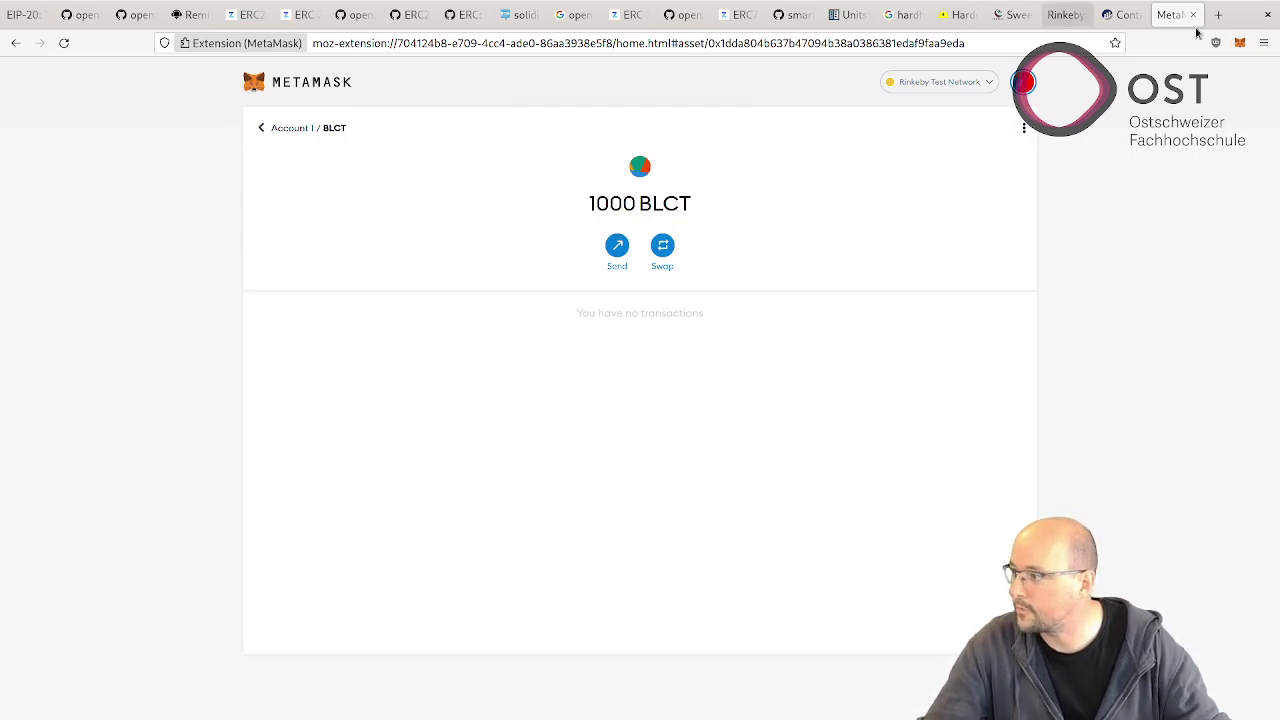
- Check which accounts are available in the MetaMask wallet
click(1240, 44)
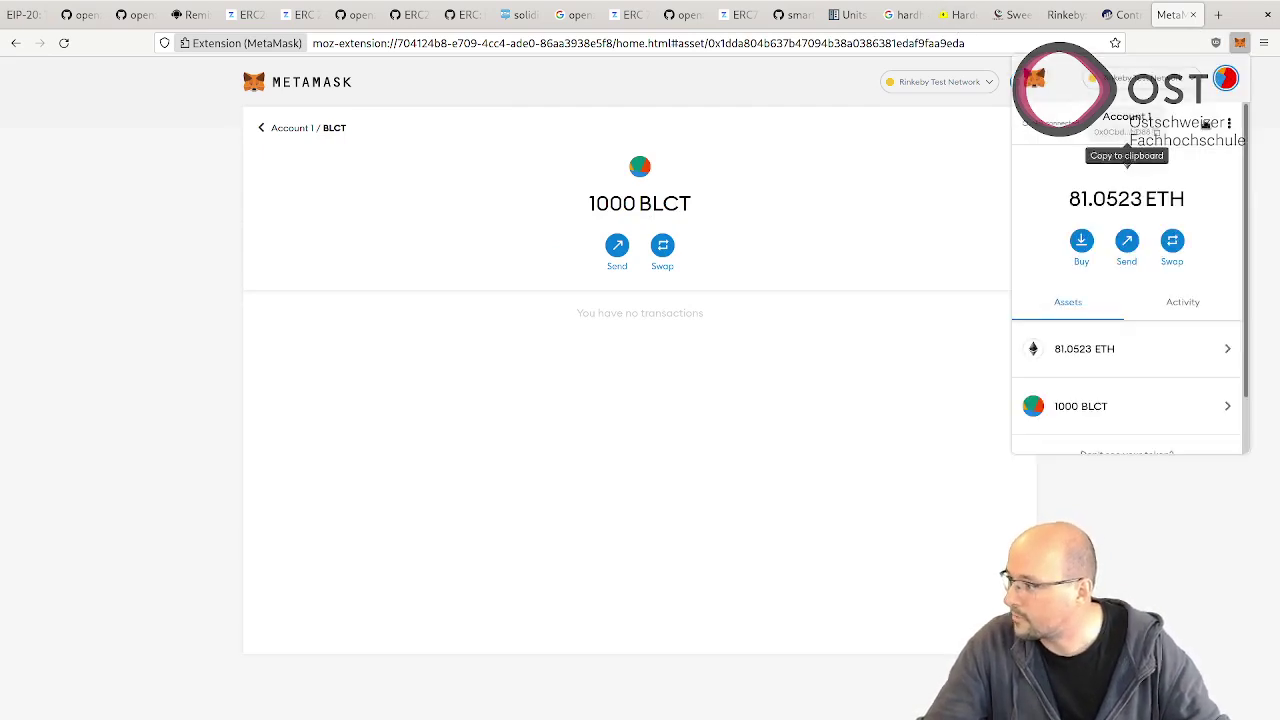
click(1226, 84)
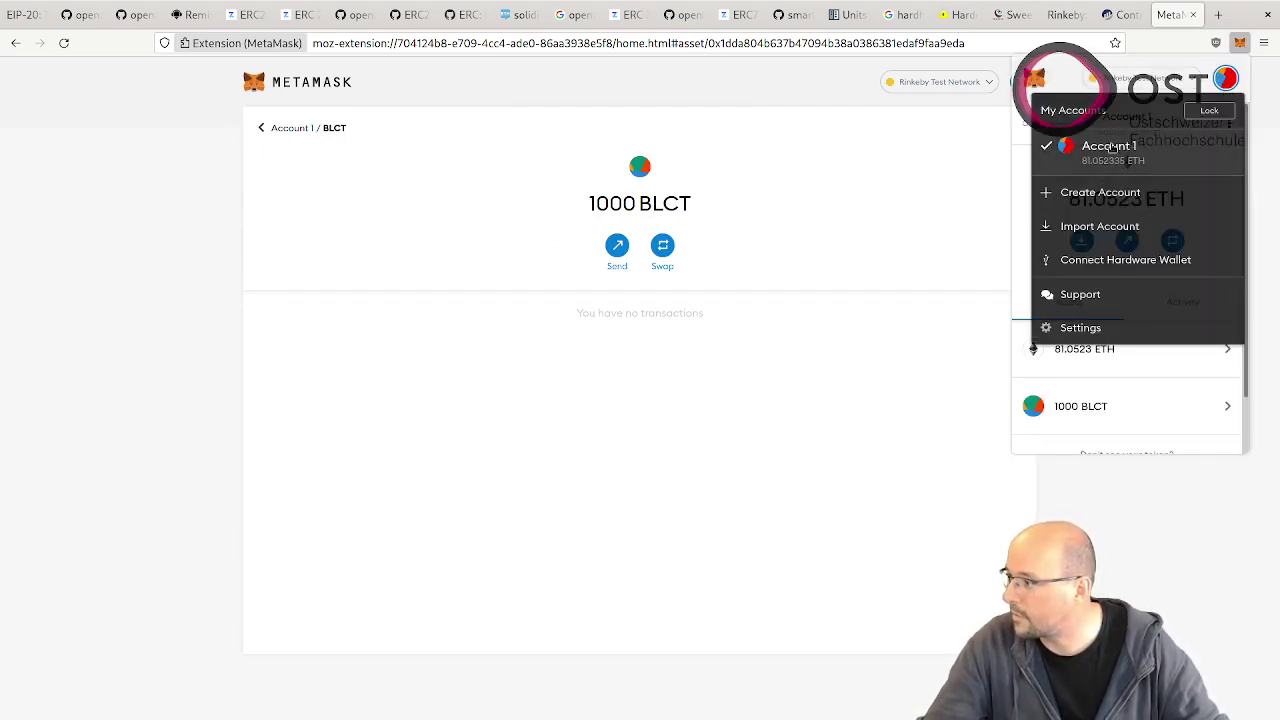
click(897, 234)
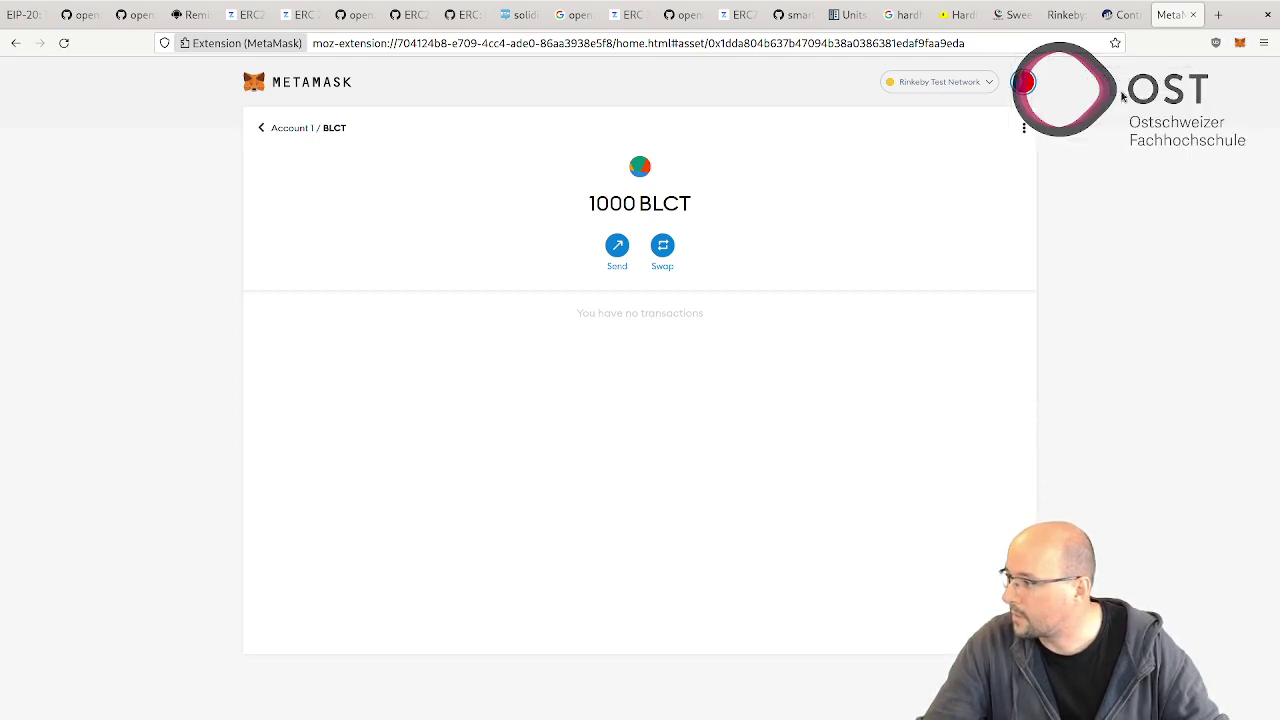
- Switch to the Rinkeby faucet page and copy the first address in its request list
click(1112, 20)
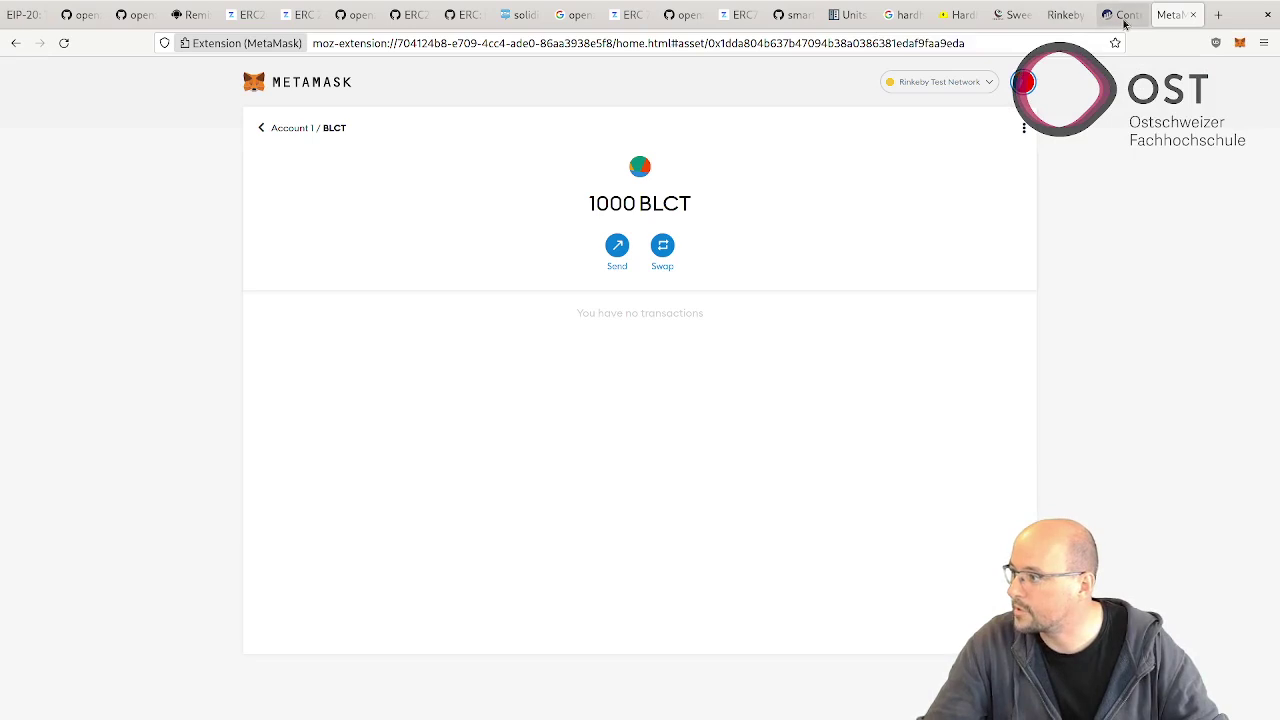
click(1022, 15)
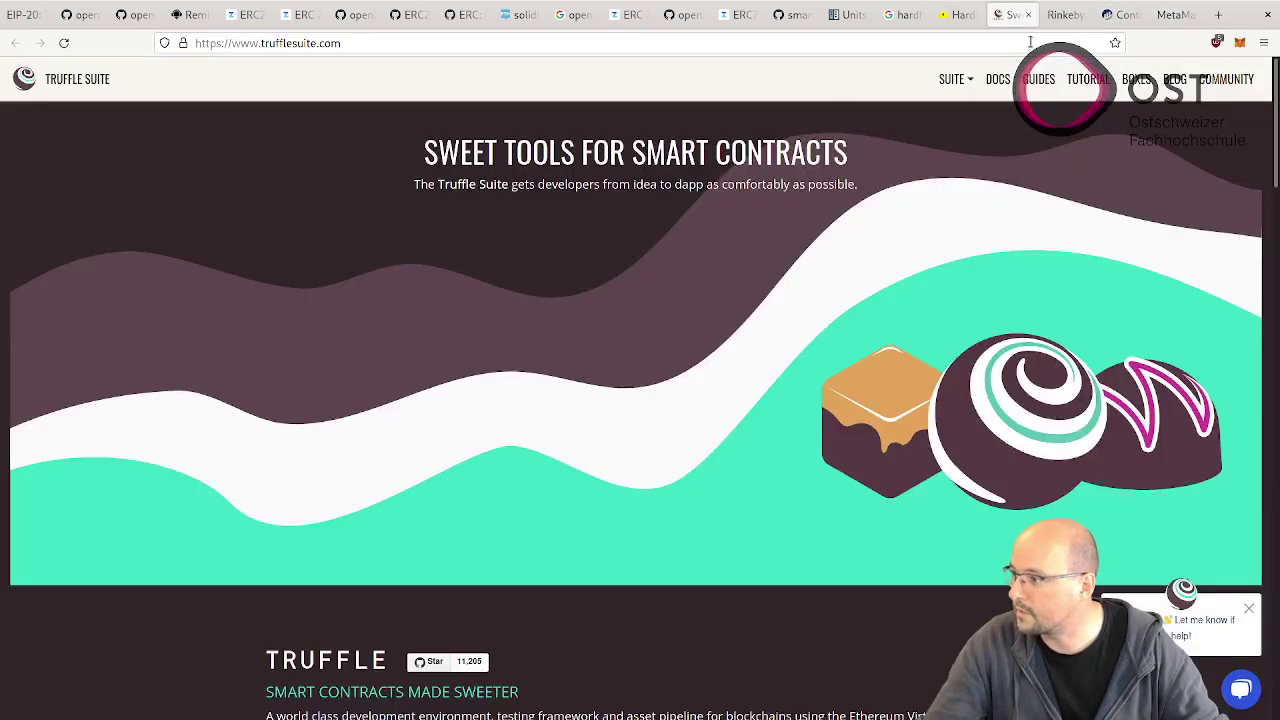
click(1062, 15)
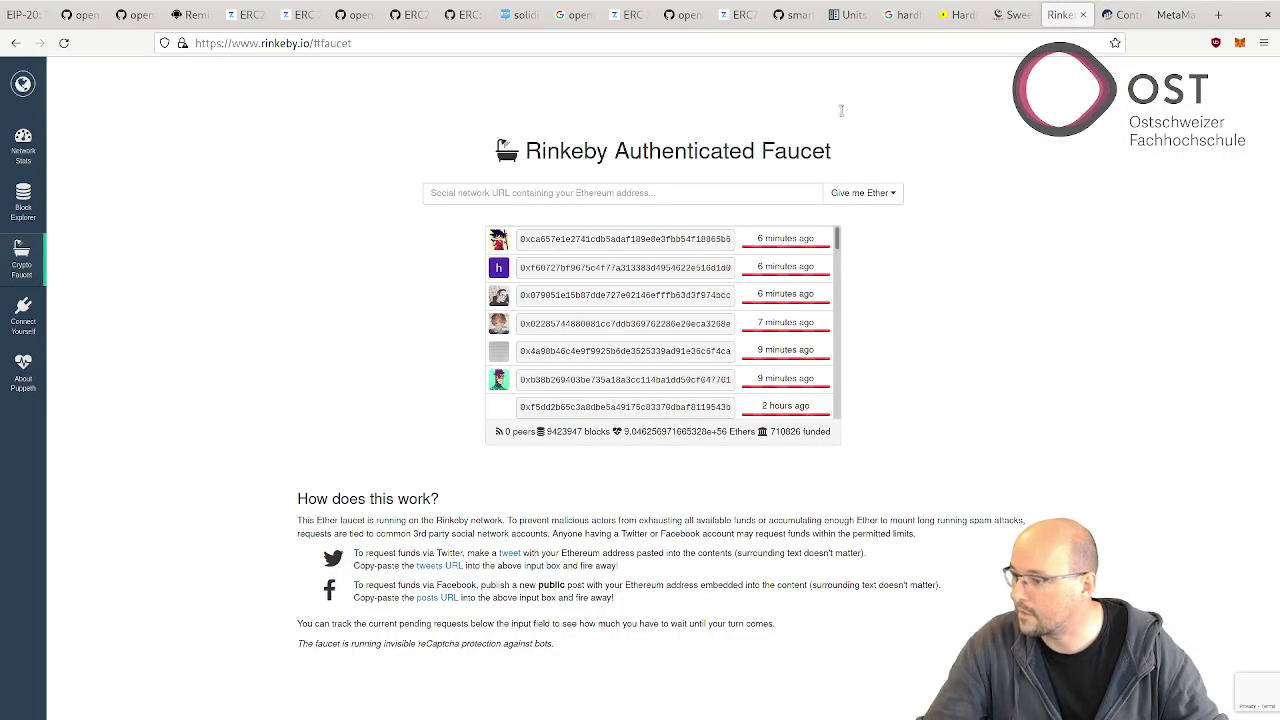
double_click(604, 241)
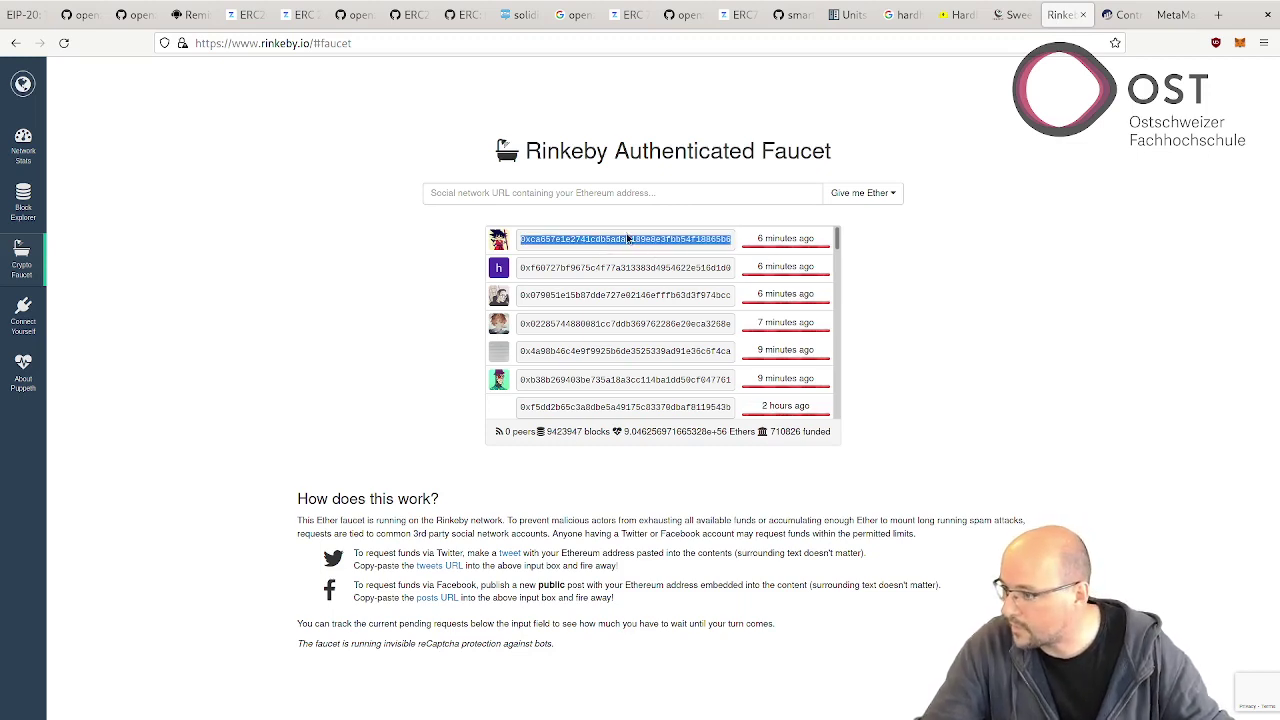
- Send 1 BLCT from Account 1 in MetaMask to the copied faucet address and confirm the transfer
click(1172, 14)
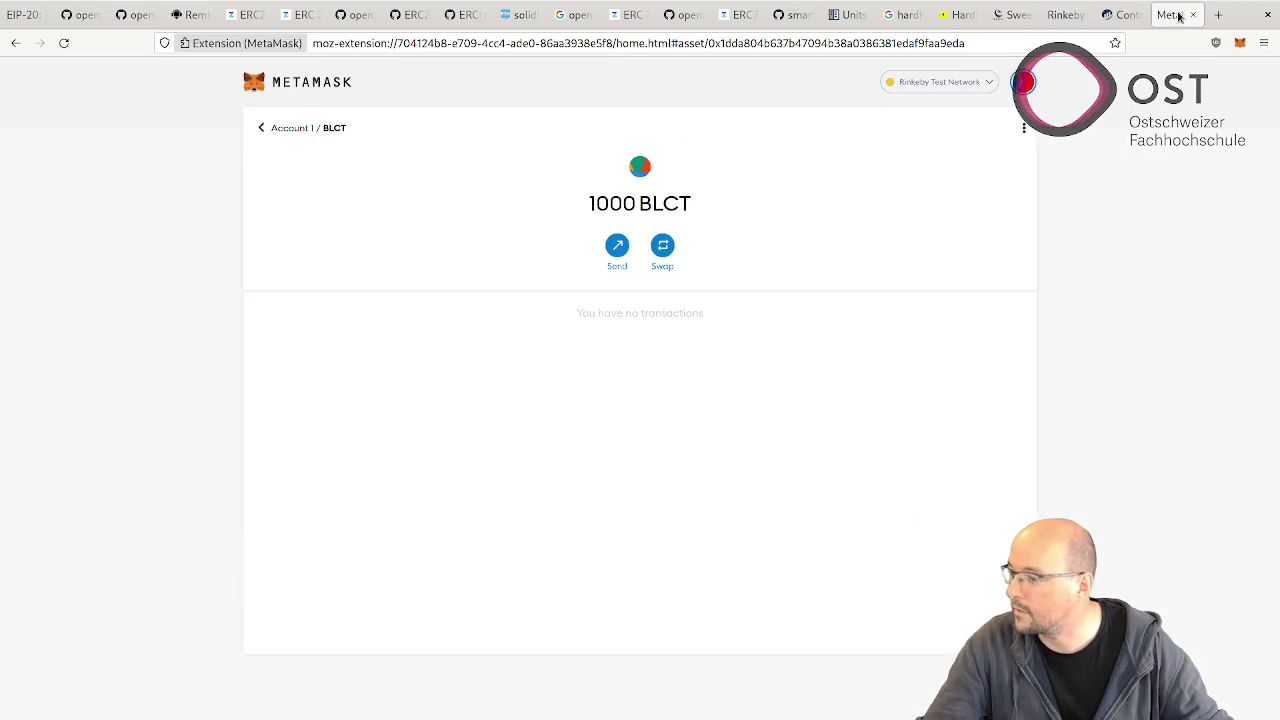
click(619, 248)
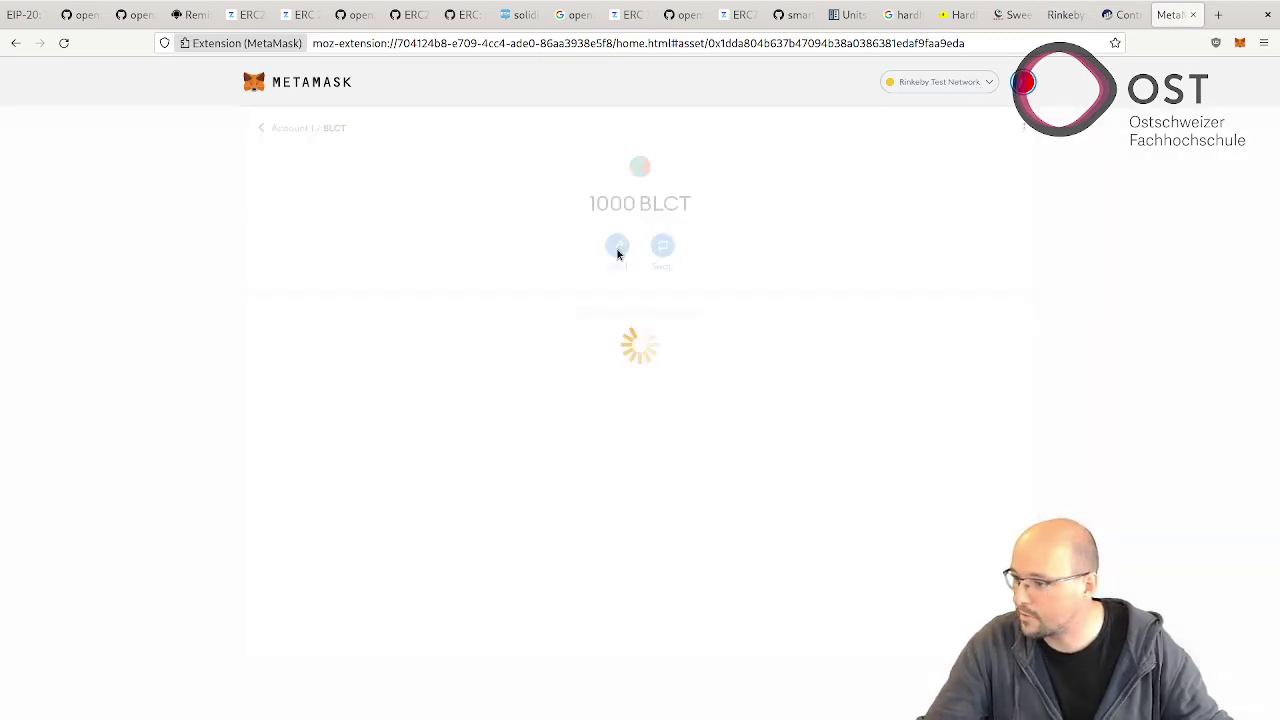
click(565, 155)
key(ctrl+v)
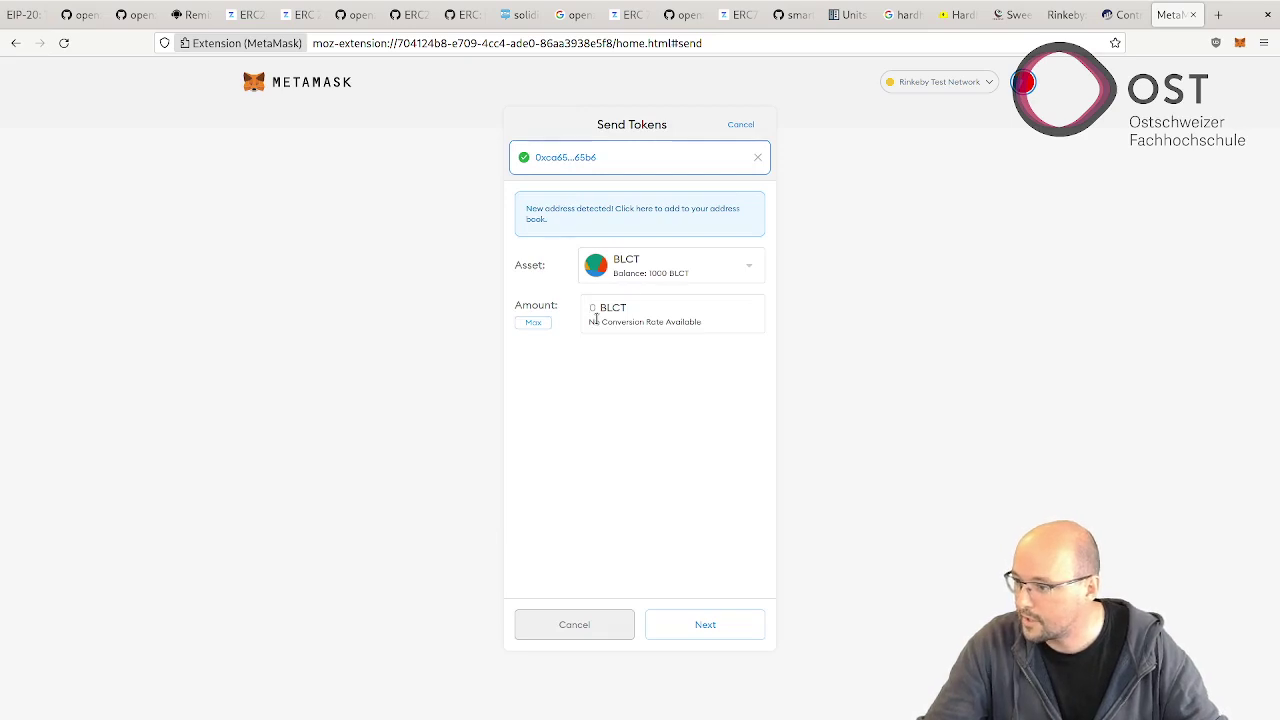
text(1)
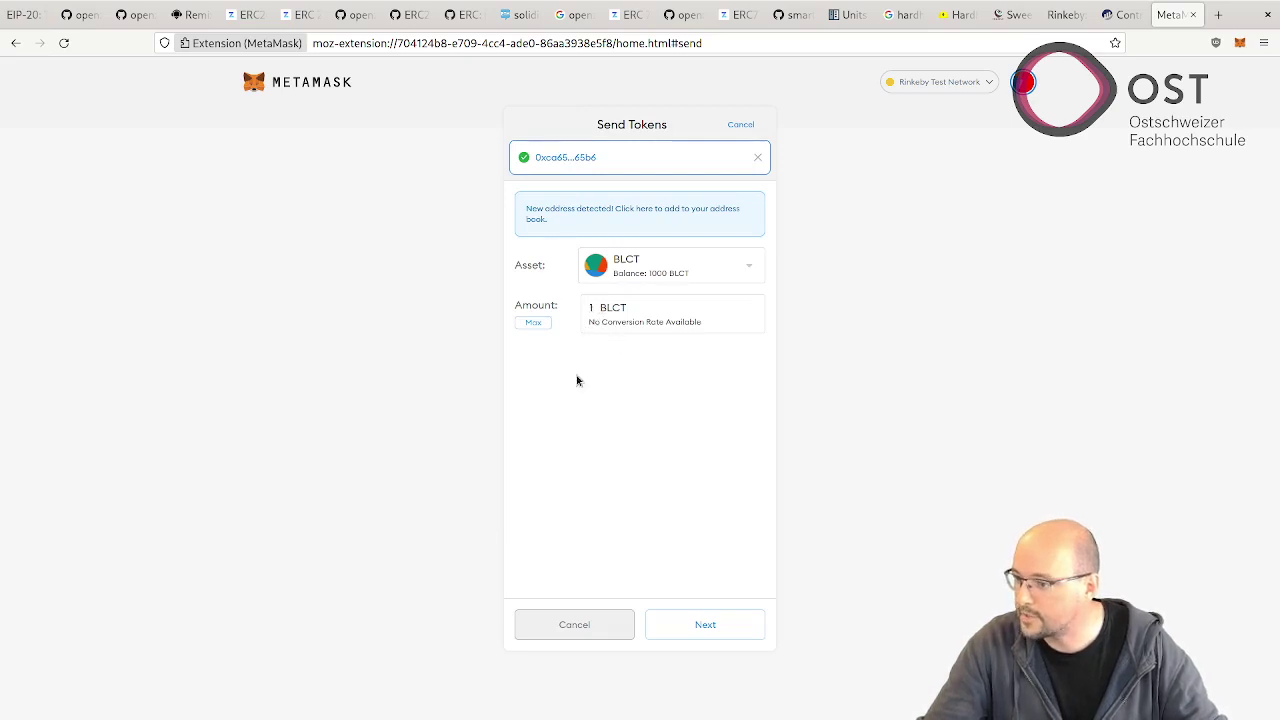
click(727, 628)
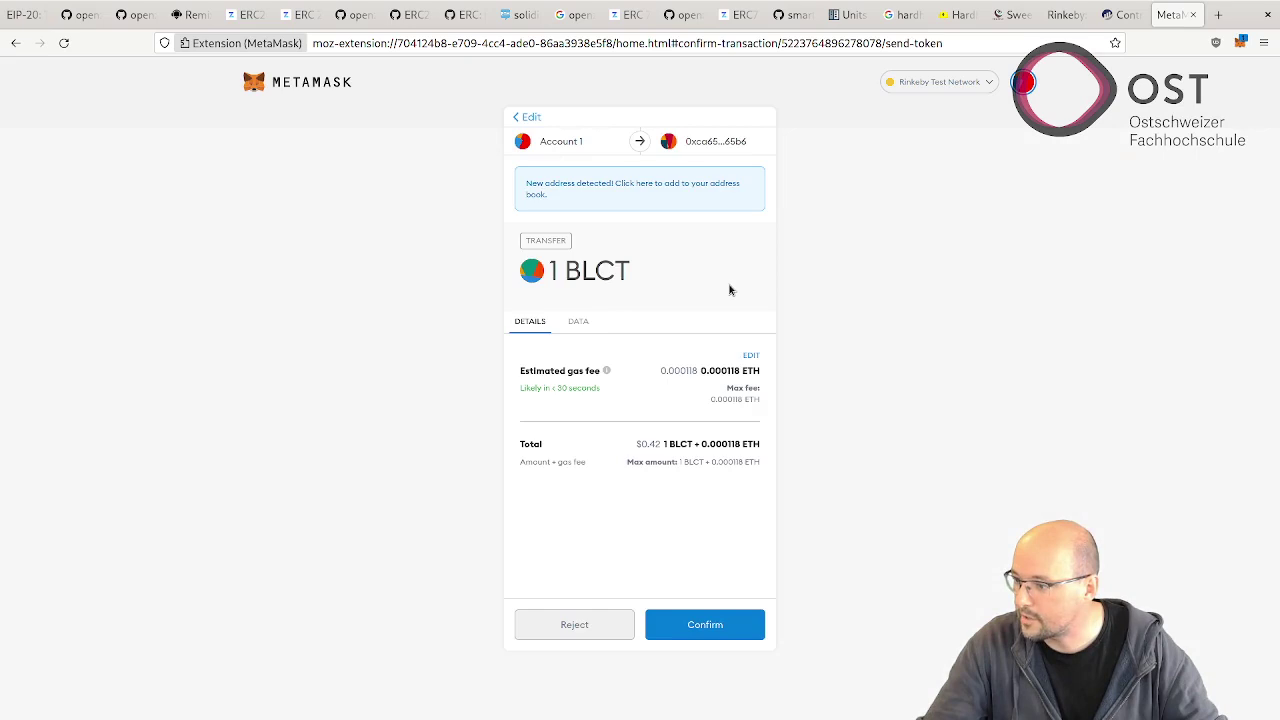
click(700, 626)
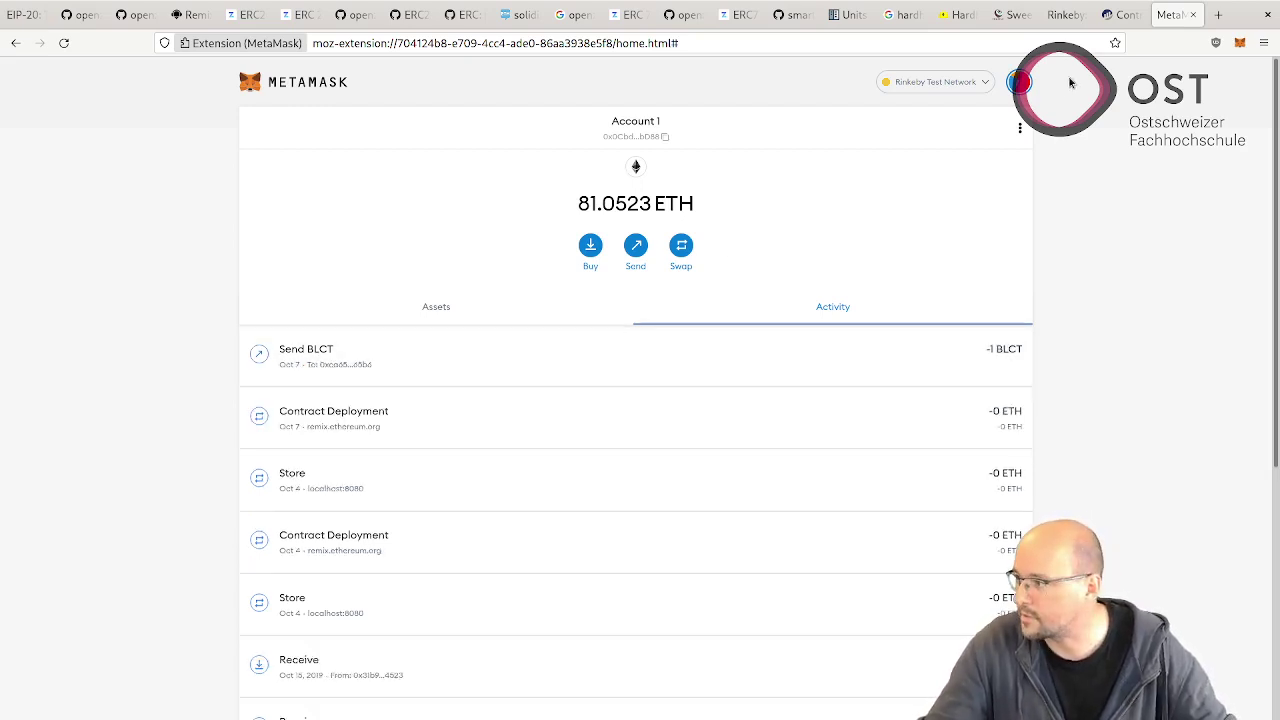
- Switch to Etherscan and examine the token contract's code and its transaction list
click(1118, 16)
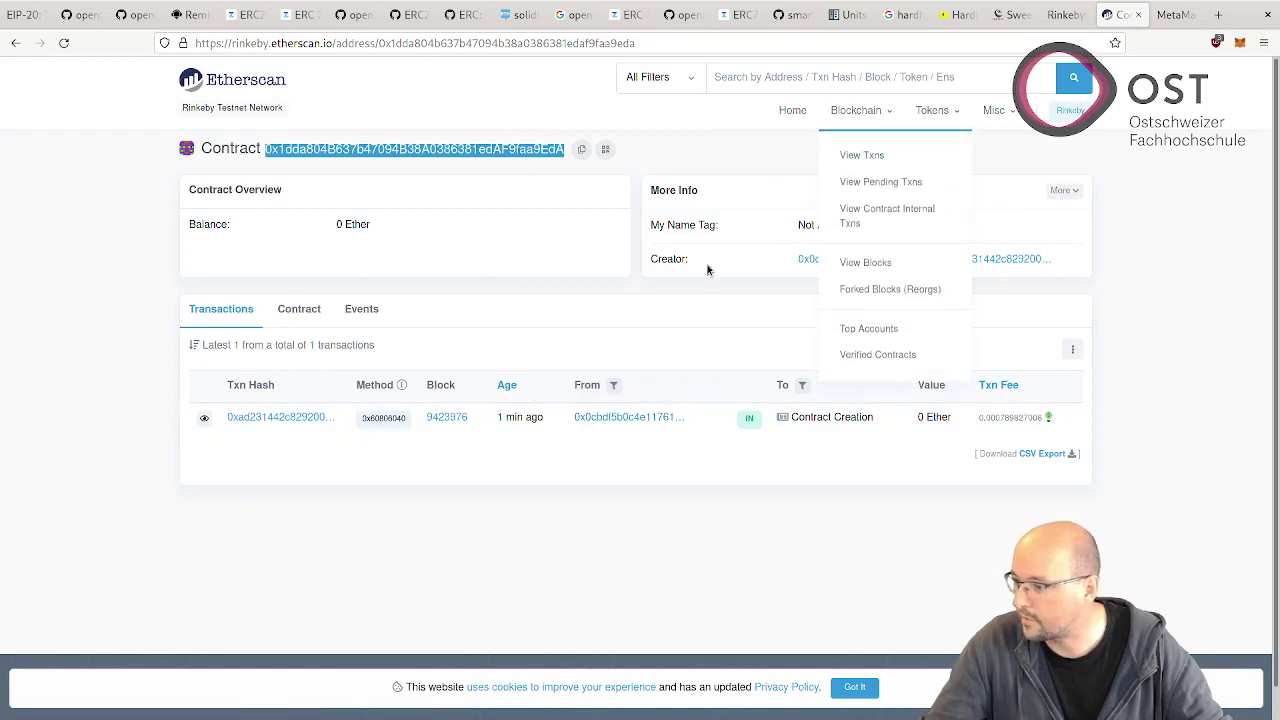
click(293, 311)
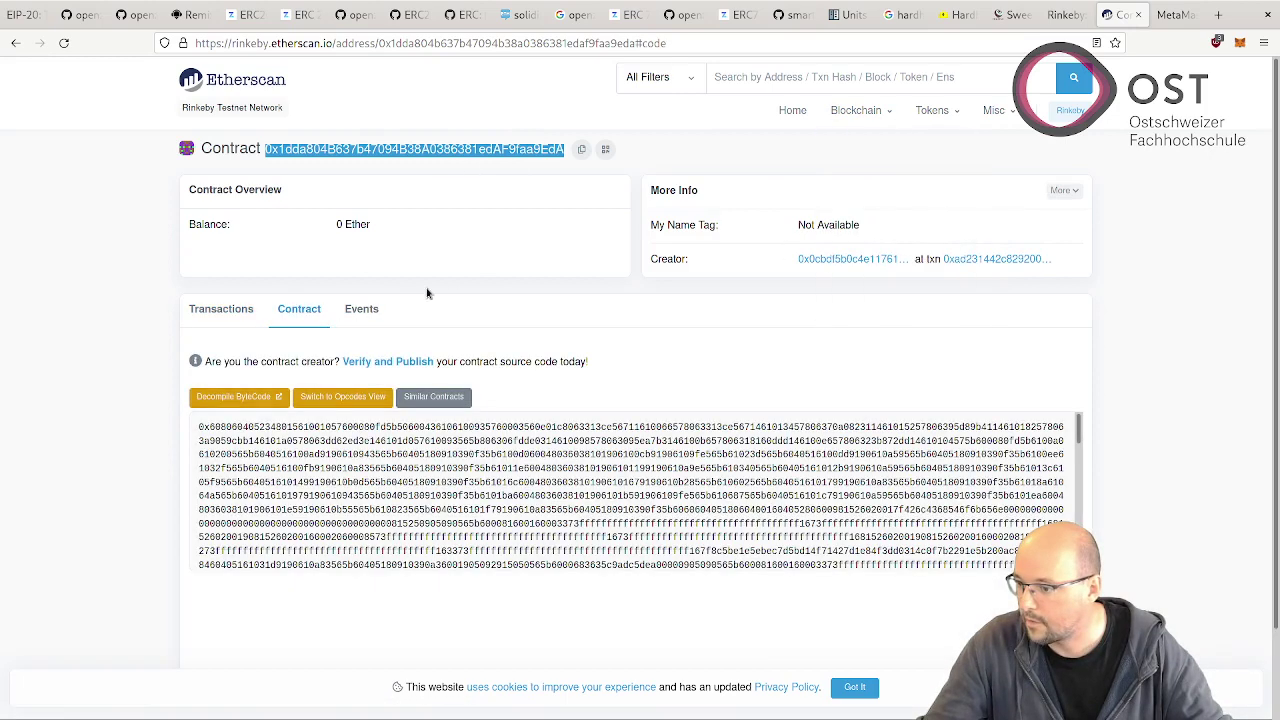
click(246, 314)
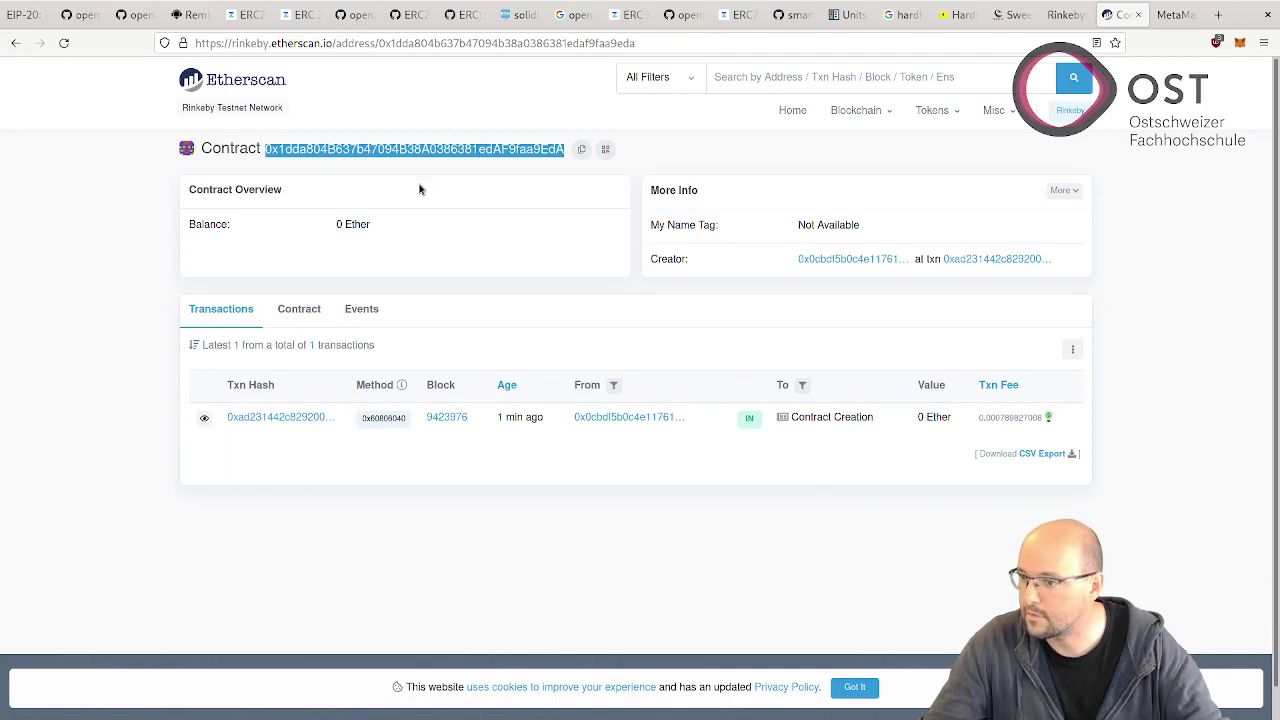
- Reload the contract's page to update its transaction list and accept the cookie notice
click(443, 203)
key(F5)
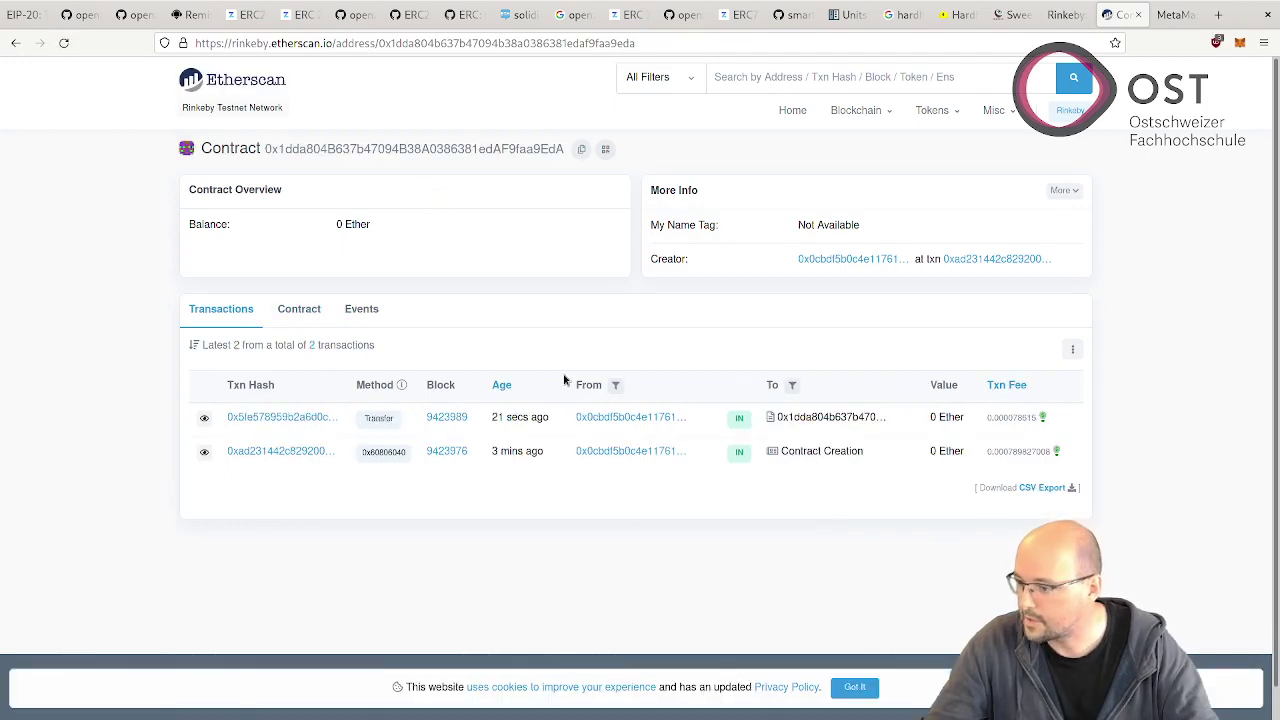
click(855, 688)
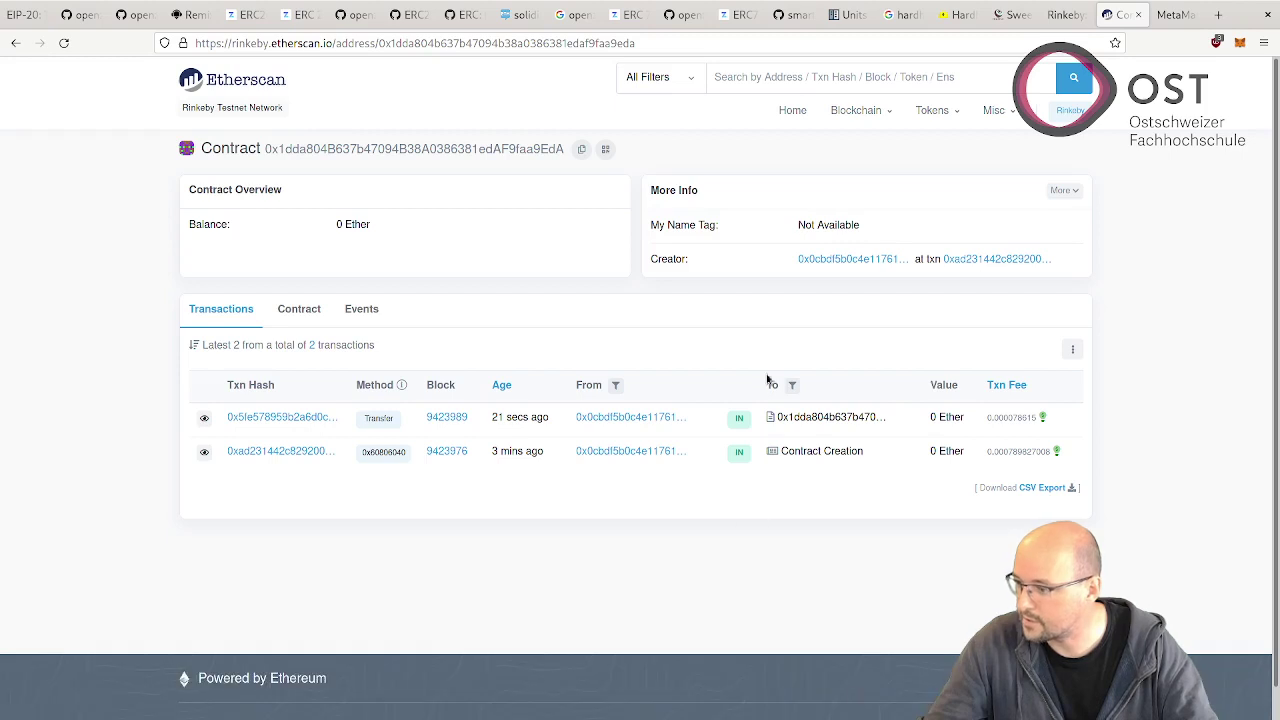
- From the Transfer transaction's sender address, view the ERC-20 token transfers and open BlChToken to check that holder's balance
click(609, 417)
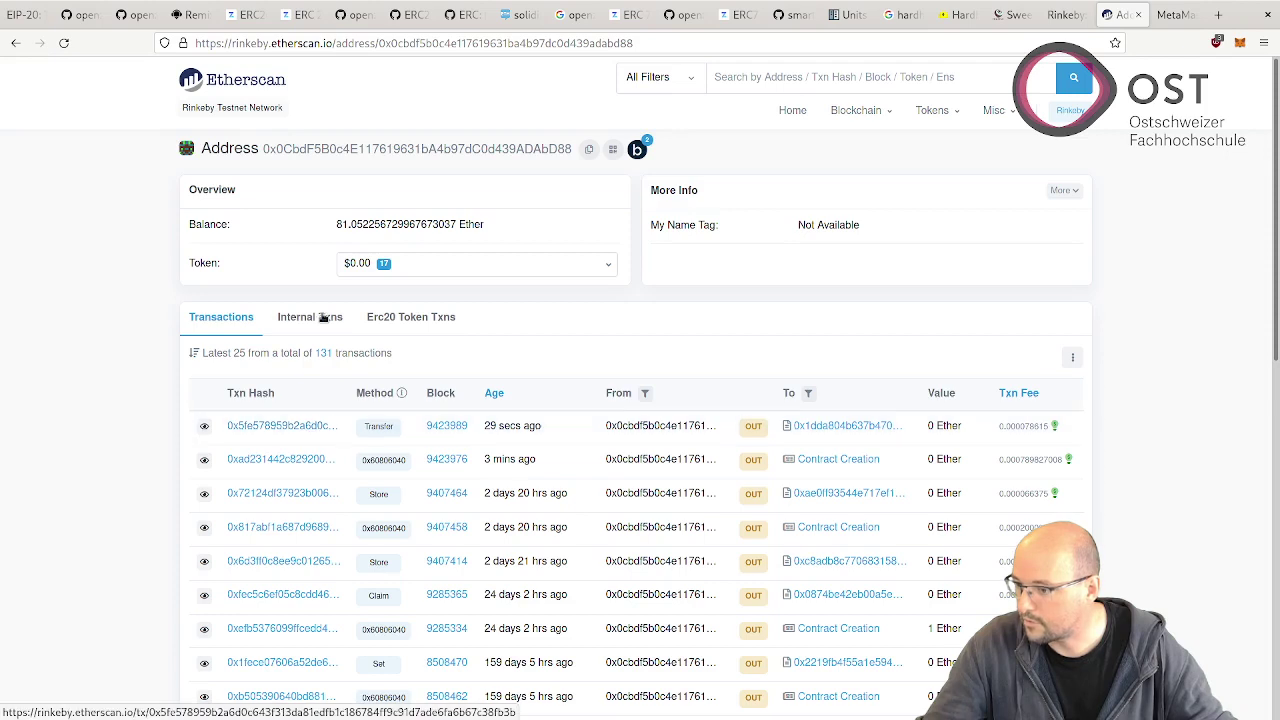
click(413, 322)
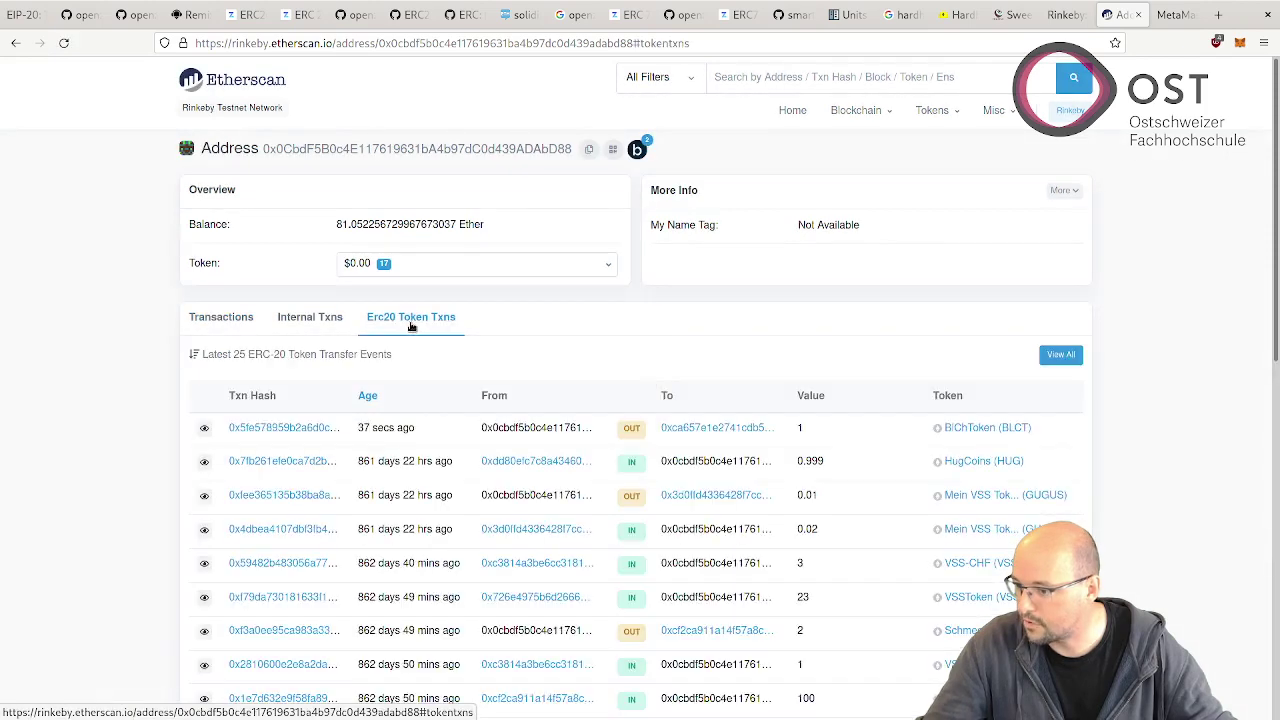
click(992, 434)
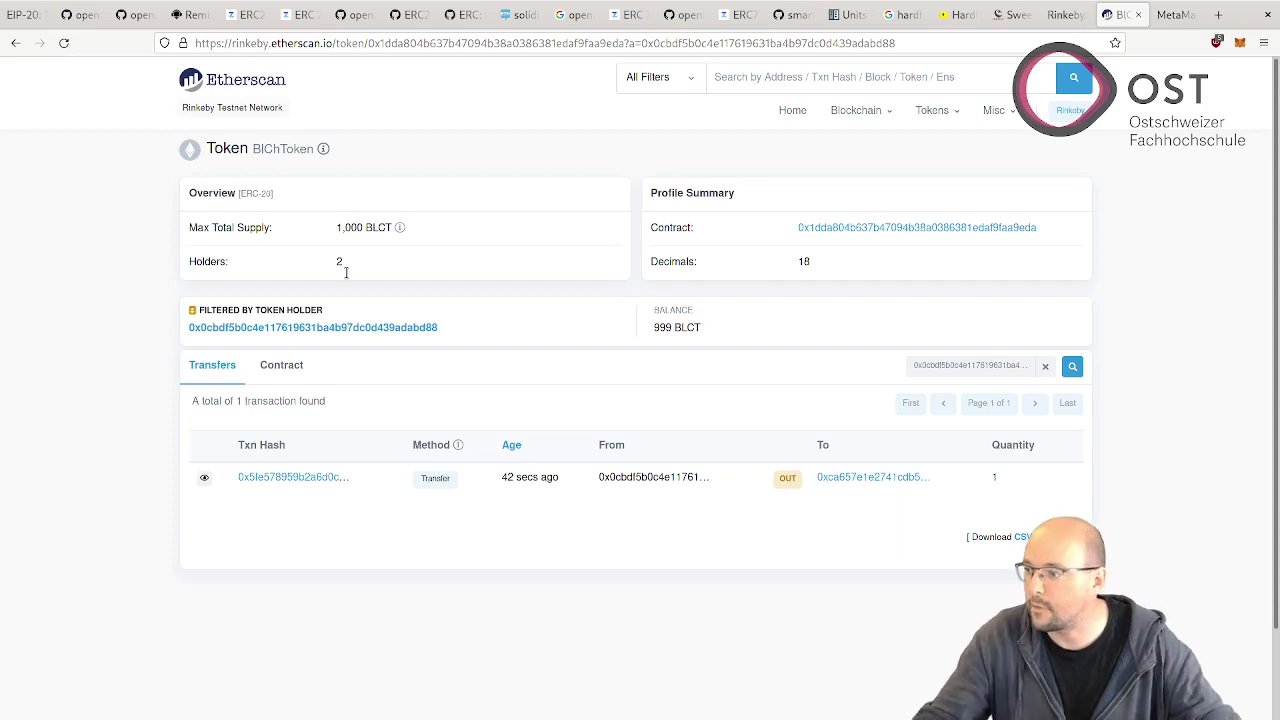
double_click(670, 337)
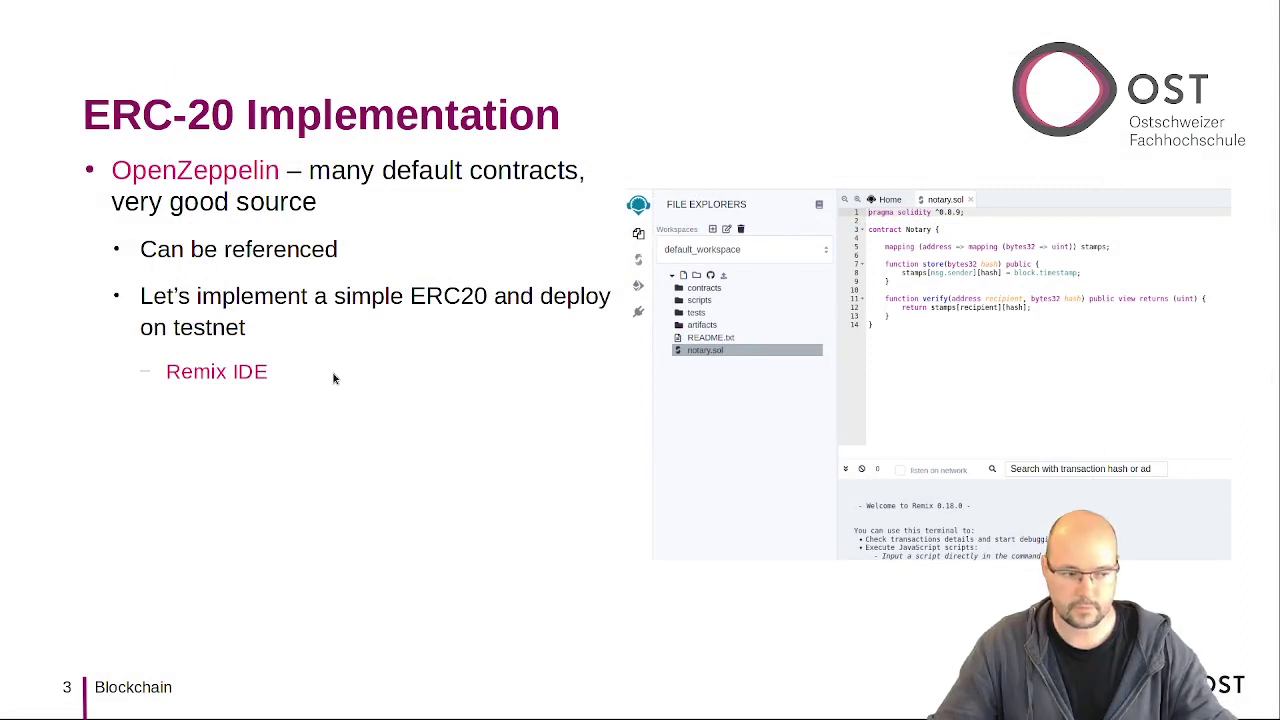
key(Right)
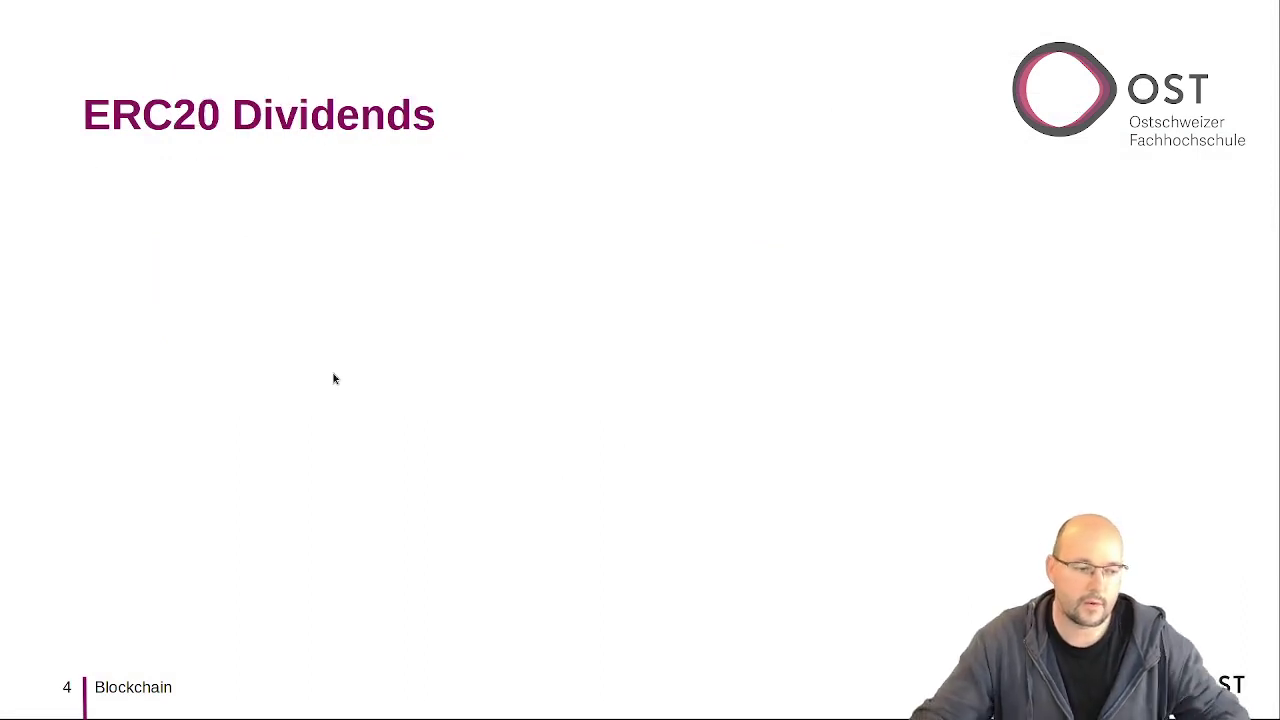